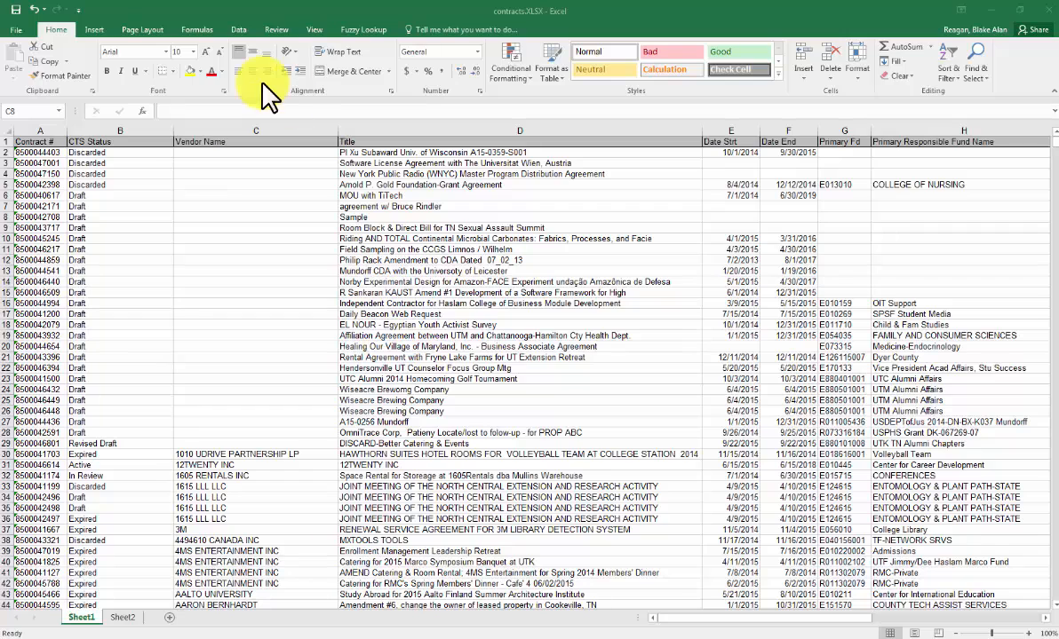
Step: Move the Primary Fd column from column G to just before the Vendor Name column
{"action": "left_click", "coordinate": [844, 130]}
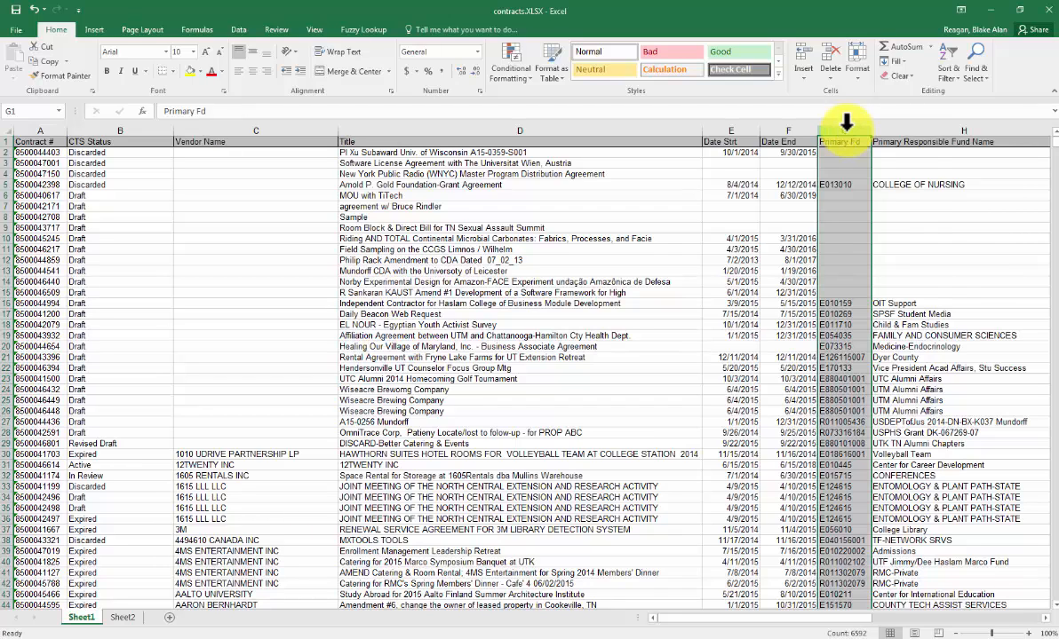
{"action": "right_click", "coordinate": [848, 131]}
{"action": "left_click", "coordinate": [875, 141]}
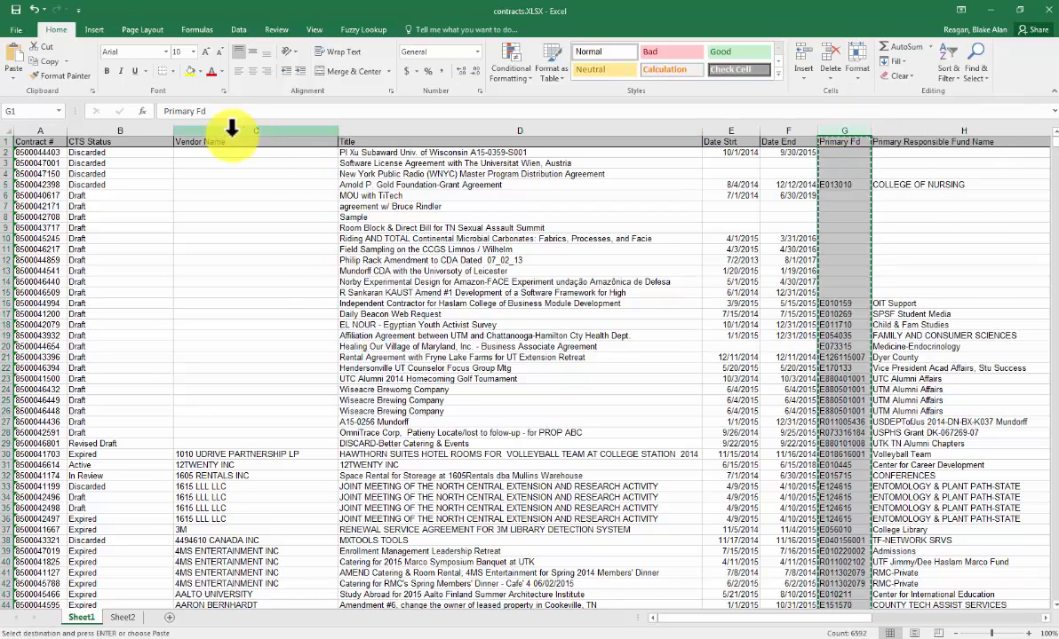
{"action": "left_click", "coordinate": [213, 133]}
{"action": "right_click", "coordinate": [216, 133]}
{"action": "left_click", "coordinate": [244, 224]}
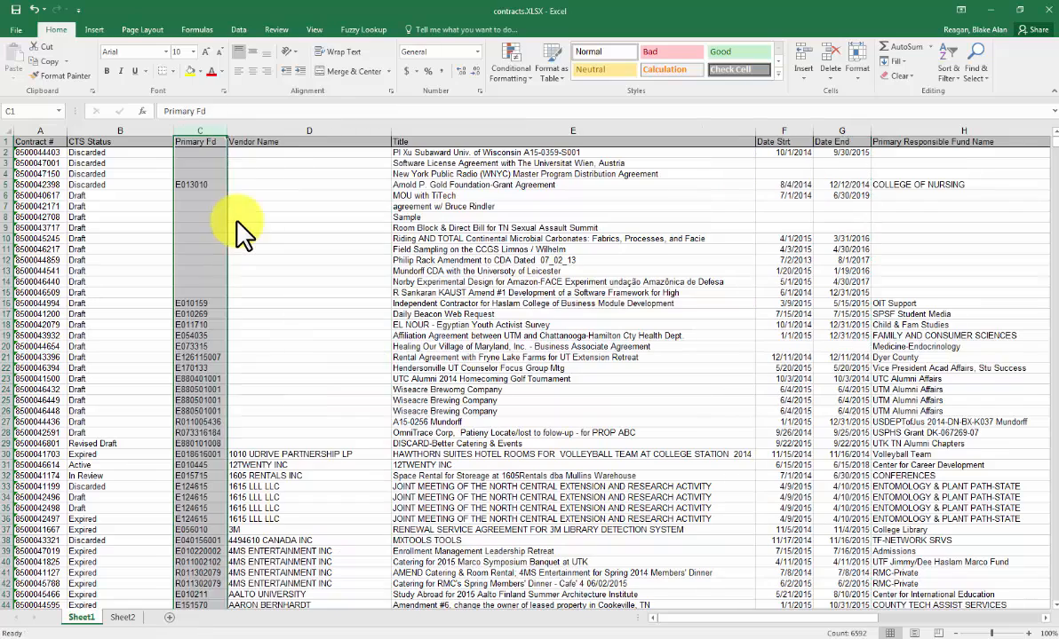
{"action": "left_click", "coordinate": [233, 210]}
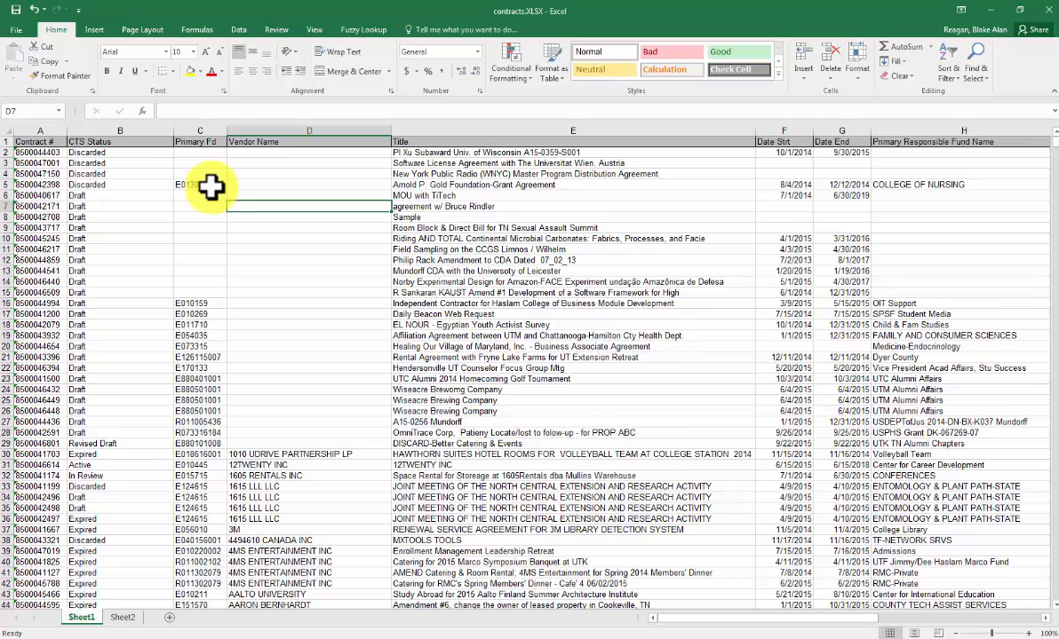
Step: Sort the contract data from A to Z by the Primary Fd column, expanding the selection to include the neighbouring columns
{"action": "left_click", "coordinate": [200, 131]}
{"action": "left_click", "coordinate": [947, 69]}
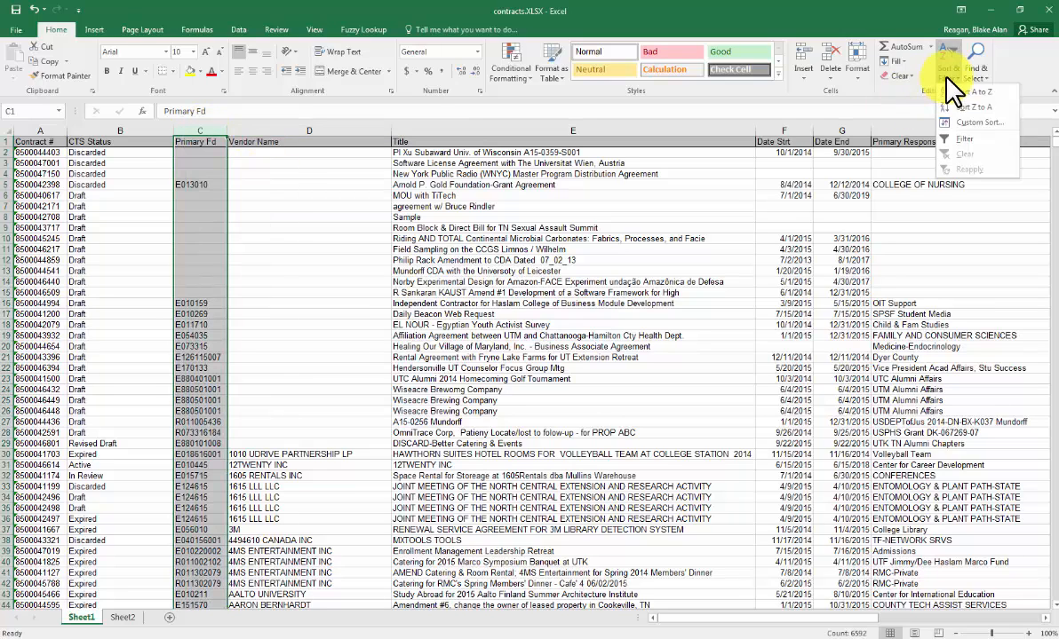
{"action": "left_click", "coordinate": [975, 92]}
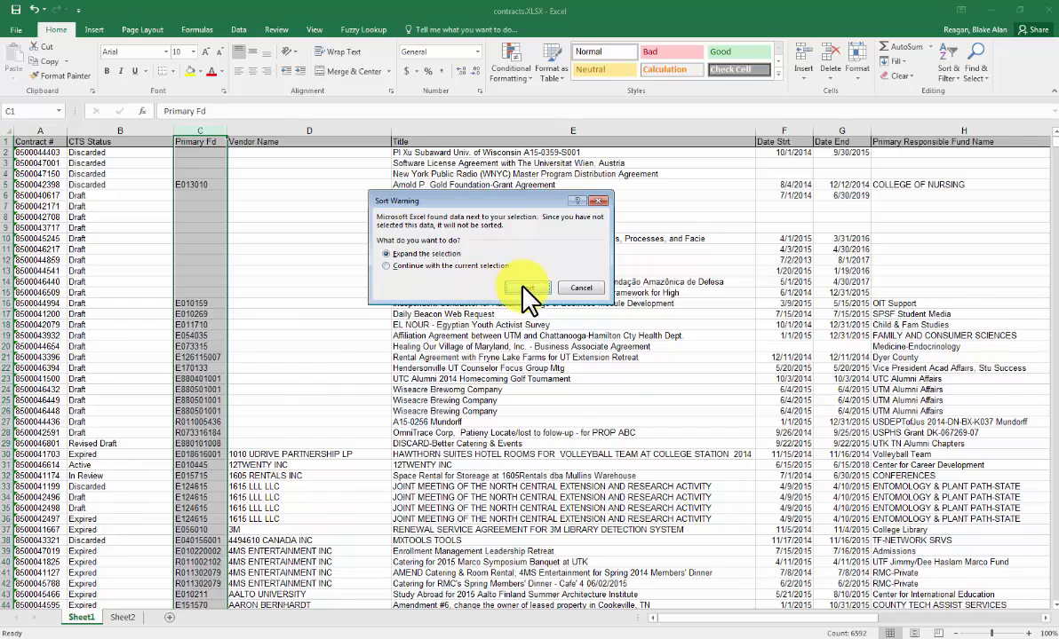
{"action": "left_click", "coordinate": [524, 287]}
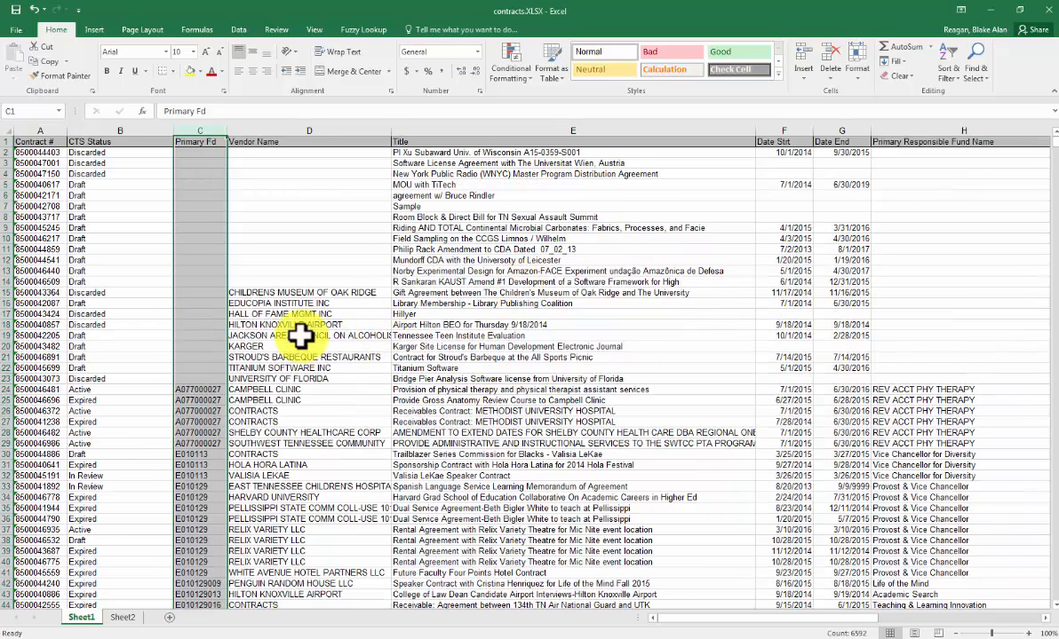
Step: Enter UTHSC in cell C24 and fill it down through C29 over the A077000027 fund codes
{"action": "left_click", "coordinate": [199, 389]}
{"action": "scroll", "coordinate": [186, 404], "scroll_direction": "down", "scroll_amount": 3}
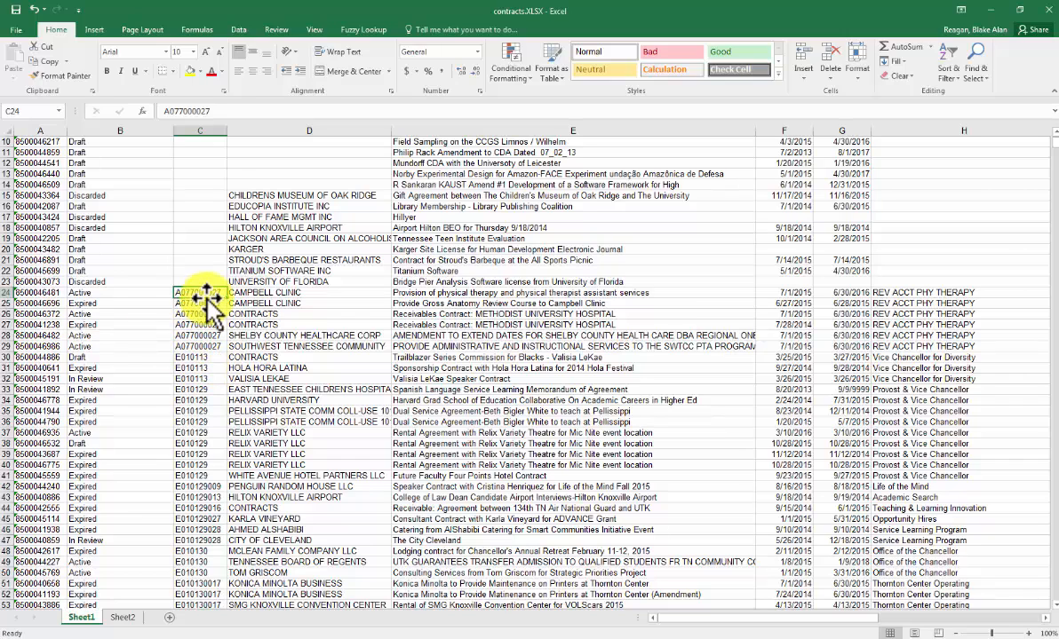
{"action": "type", "text": "UTHSC"}
{"action": "key", "text": "Return"}
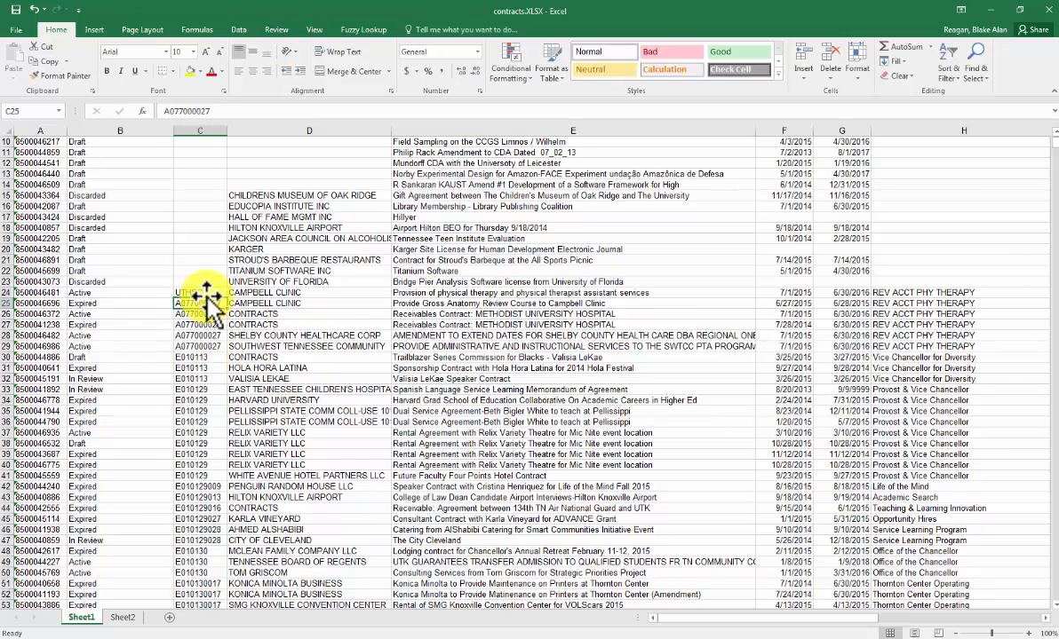
{"action": "left_click", "coordinate": [208, 293]}
{"action": "left_click", "coordinate": [224, 303]}
{"action": "left_click", "coordinate": [213, 292]}
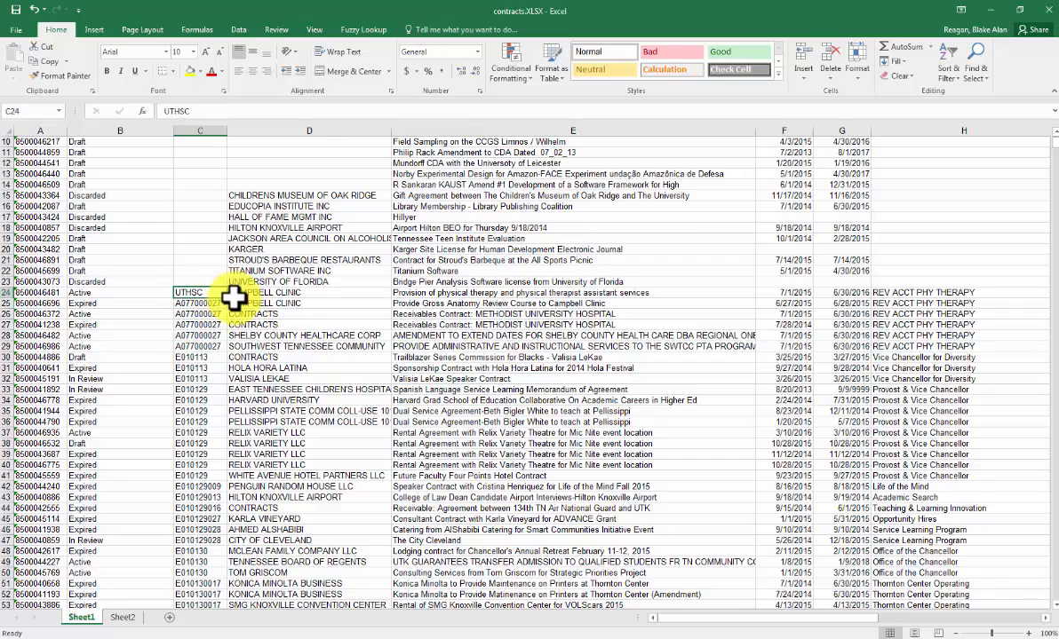
{"action": "left_click_drag", "start_coordinate": [227, 298], "coordinate": [229, 351]}
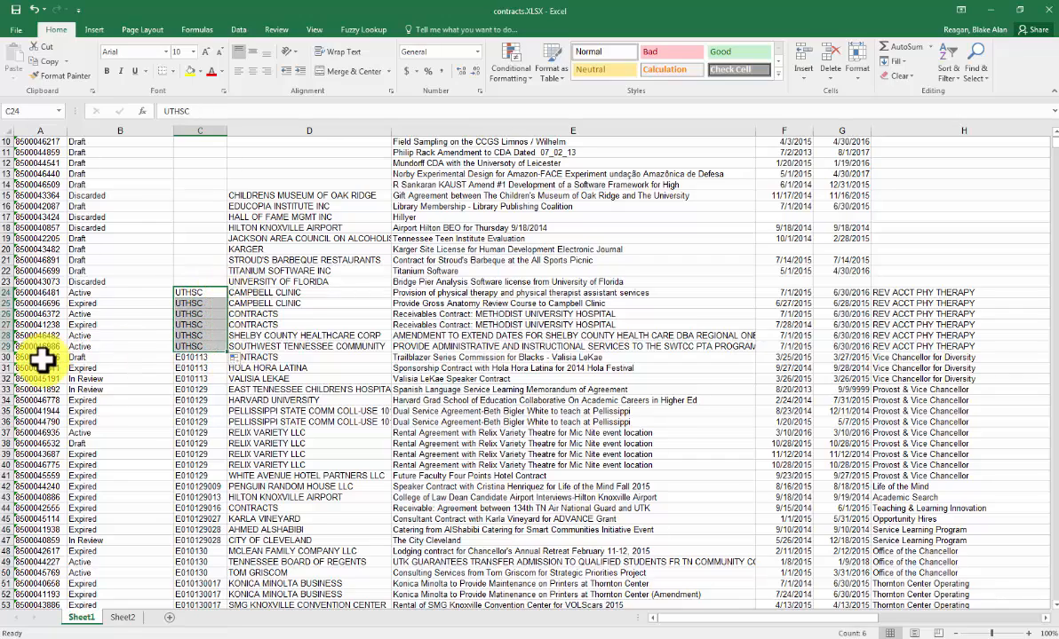
Step: Look through the remaining fund codes and undo the UTHSC entry and fill in the Primary Fd column
{"action": "scroll", "coordinate": [137, 343], "scroll_direction": "down", "scroll_amount": 3}
{"action": "left_click", "coordinate": [187, 261]}
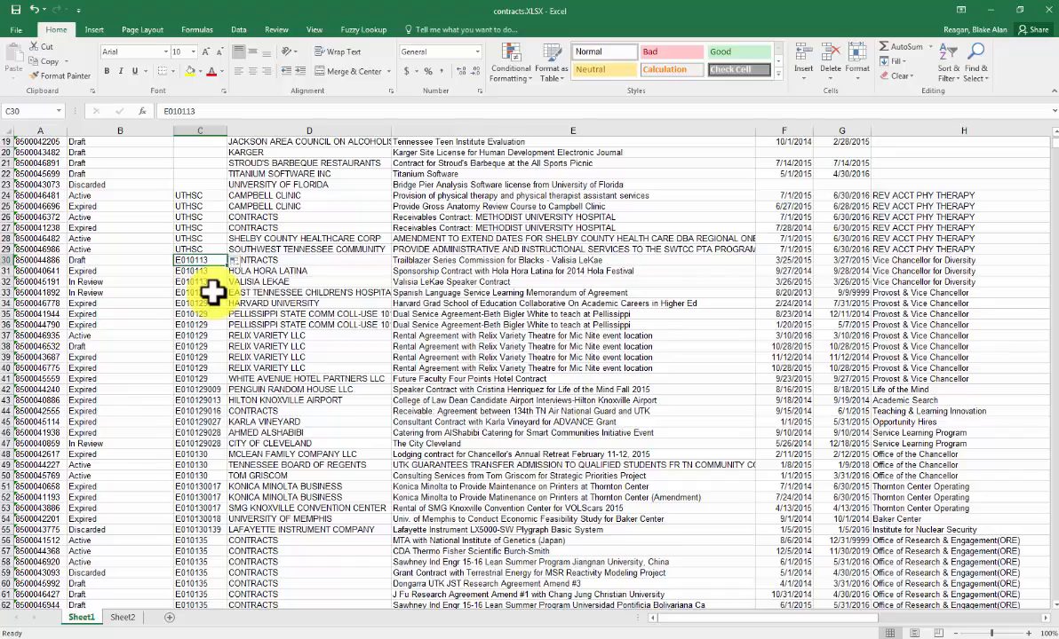
{"action": "scroll", "coordinate": [194, 328], "scroll_direction": "down", "scroll_amount": 20}
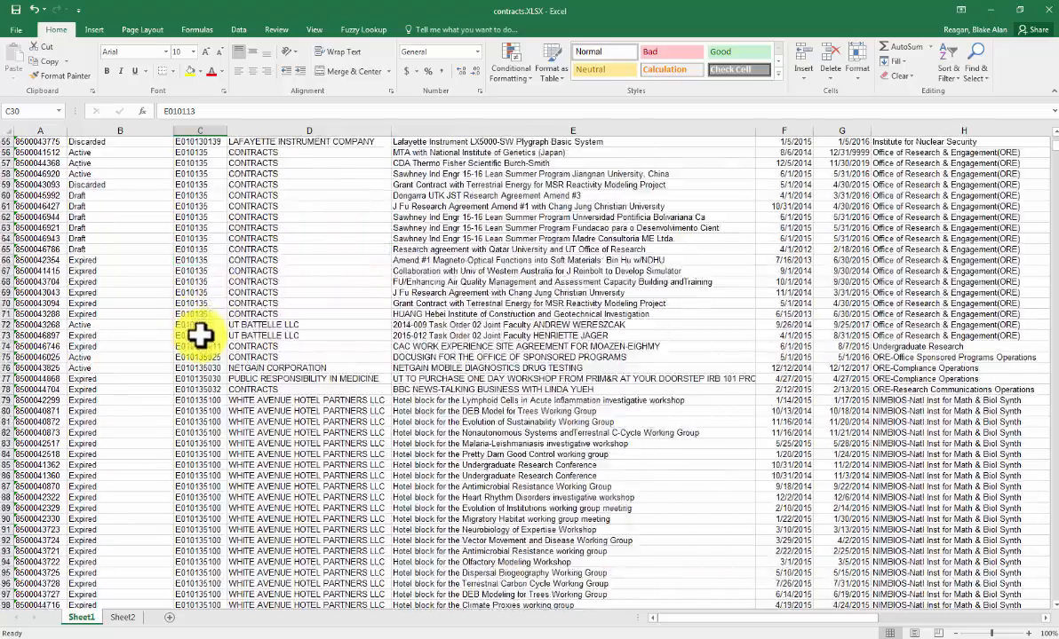
{"action": "scroll", "coordinate": [195, 349], "scroll_direction": "down", "scroll_amount": 6}
{"action": "scroll", "coordinate": [208, 337], "scroll_direction": "up", "scroll_amount": 20}
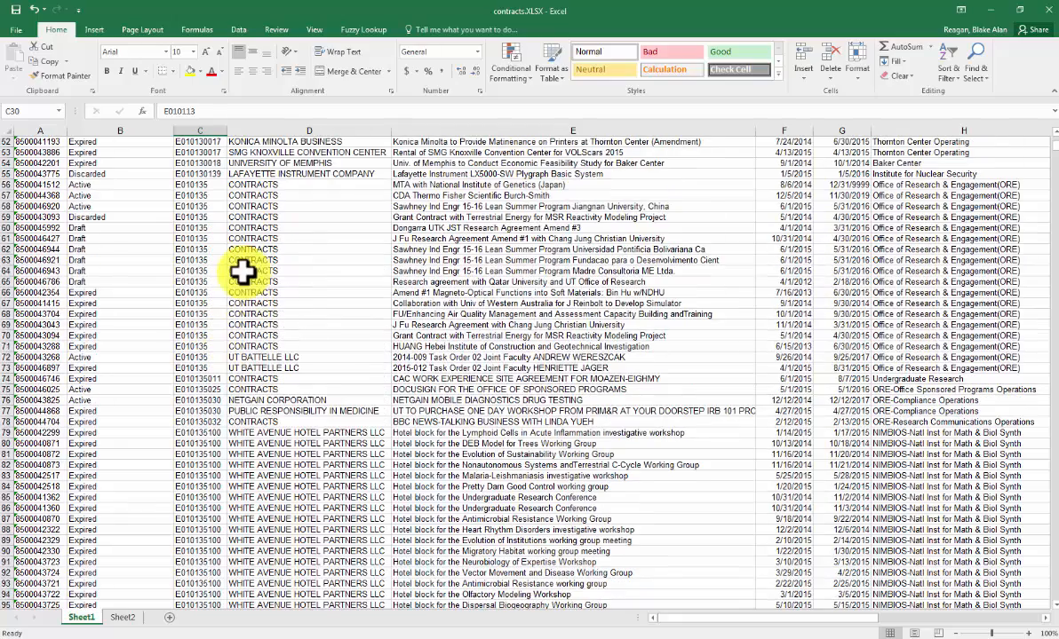
{"action": "scroll", "coordinate": [242, 269], "scroll_direction": "up", "scroll_amount": 17}
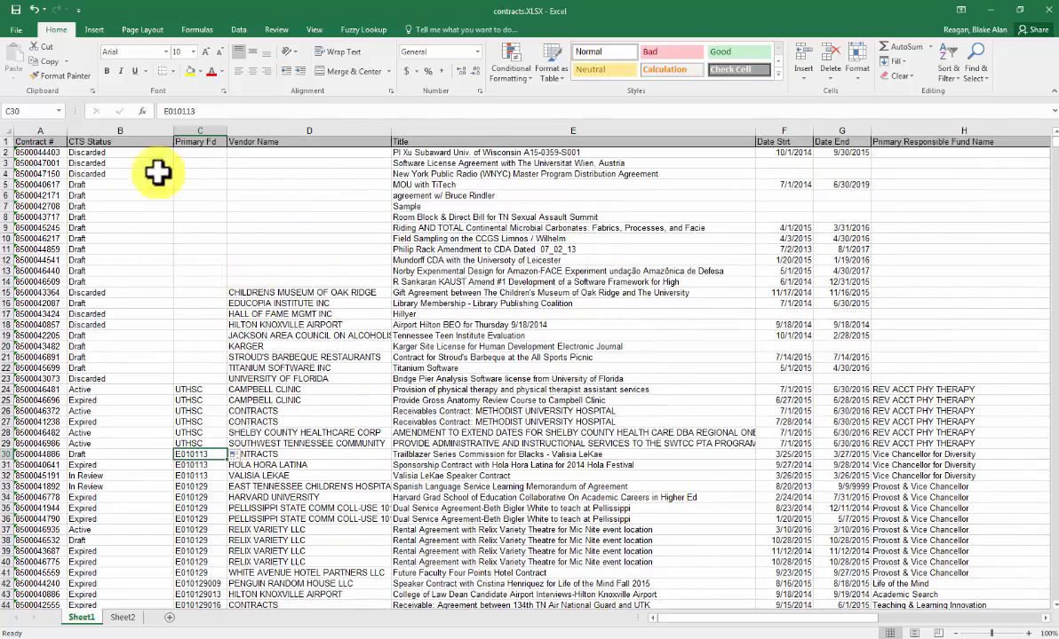
{"action": "left_click", "coordinate": [34, 9]}
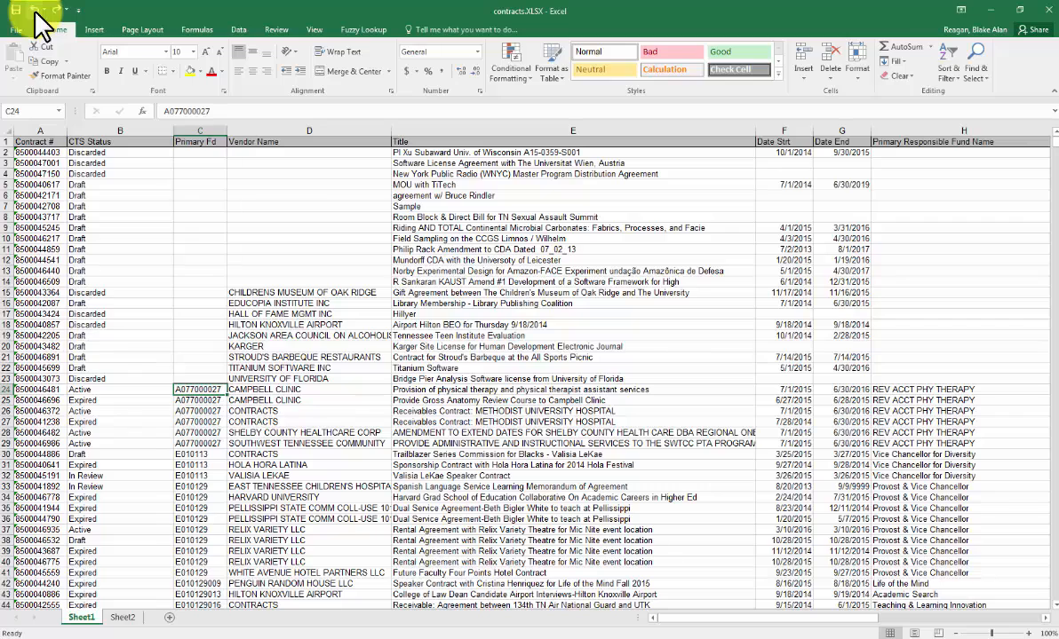
{"action": "left_click", "coordinate": [278, 162]}
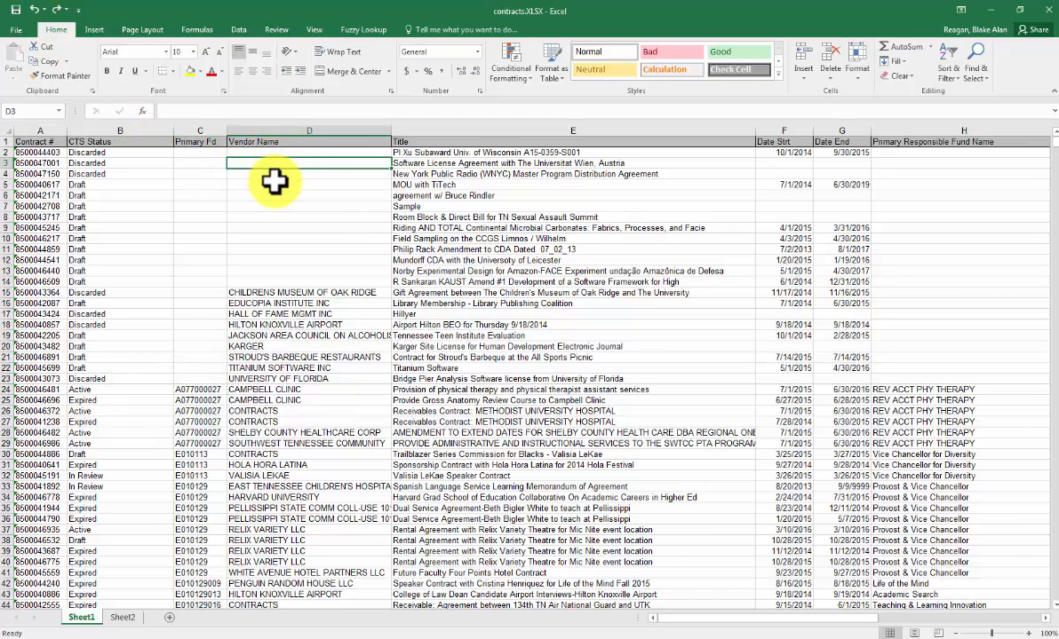
Step: Insert three blank columns between the Primary Fd and Vendor Name columns
{"action": "left_click_drag", "start_coordinate": [318, 122], "coordinate": [806, 134]}
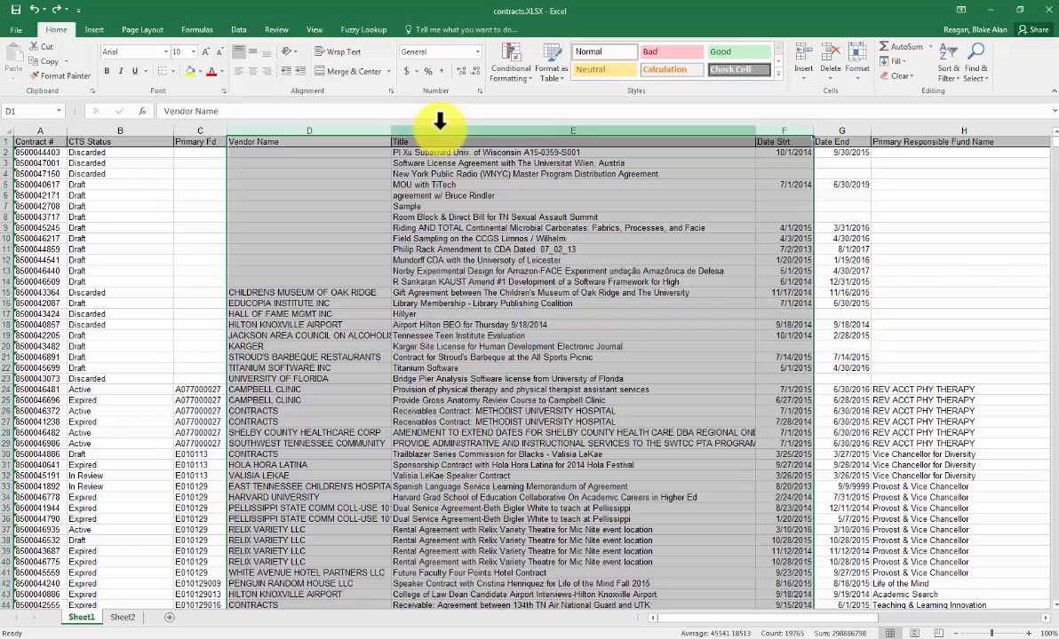
{"action": "right_click", "coordinate": [405, 262]}
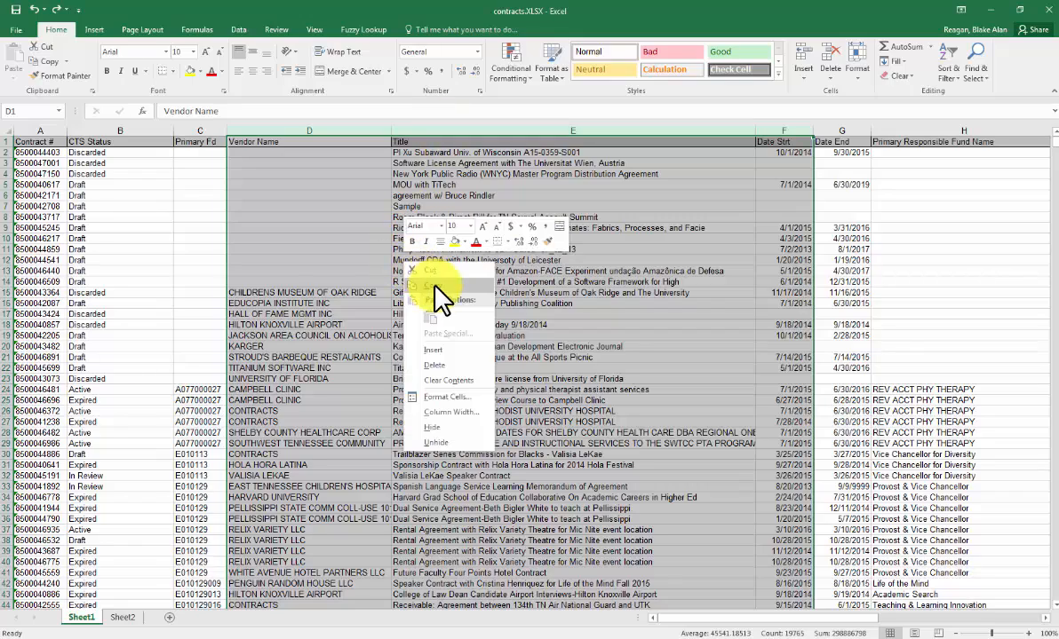
{"action": "left_click", "coordinate": [434, 349]}
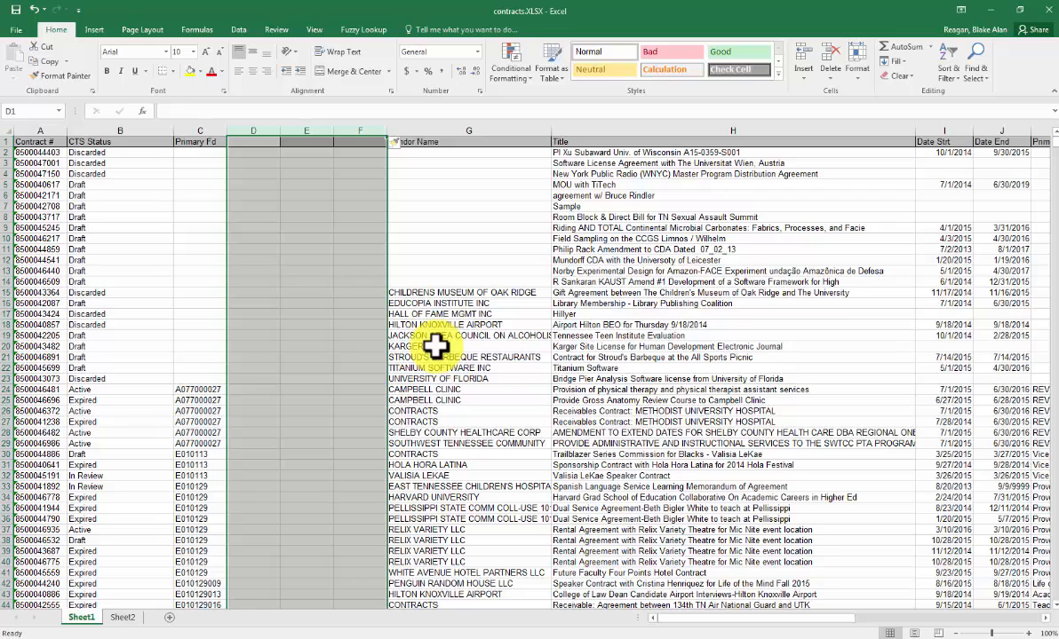
Step: Insert a copy of the Primary Fd column as column D, beside the original, and end the copy mode
{"action": "left_click", "coordinate": [189, 132]}
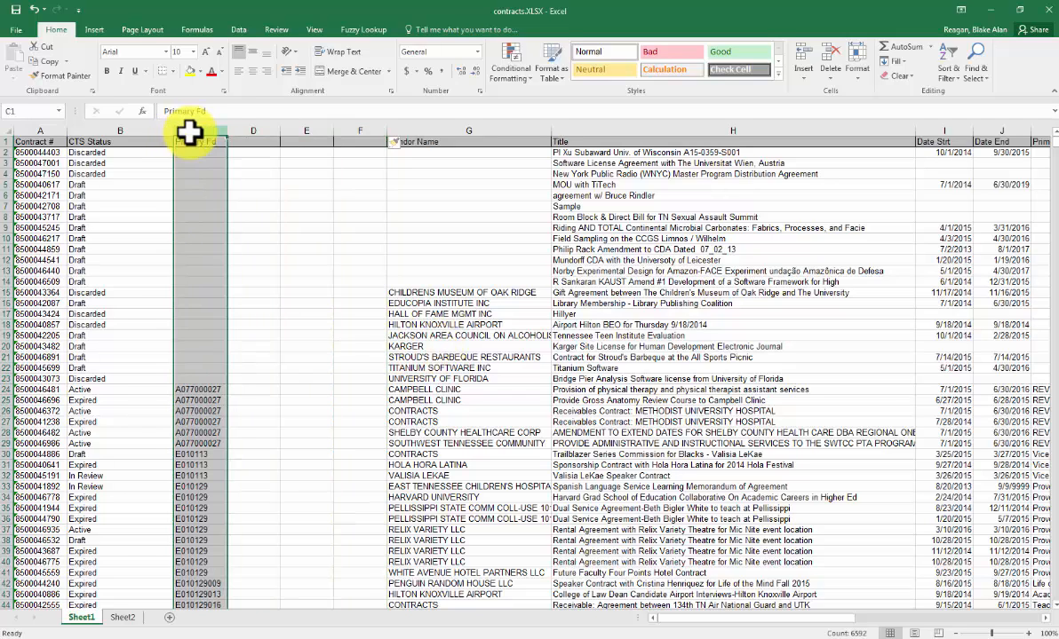
{"action": "right_click", "coordinate": [189, 131]}
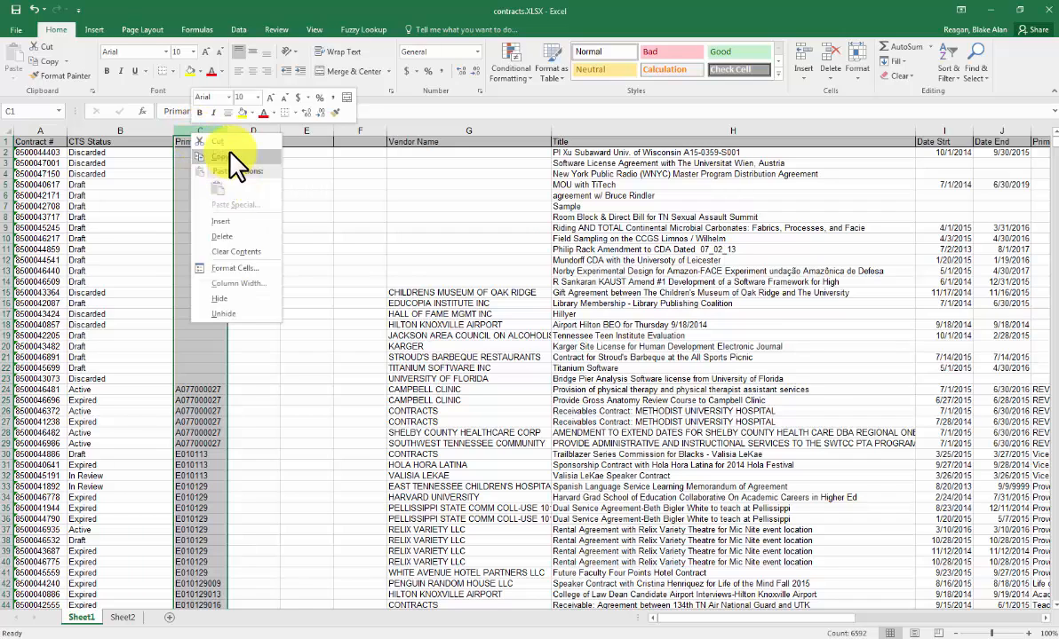
{"action": "left_click", "coordinate": [222, 151]}
{"action": "right_click", "coordinate": [253, 132]}
{"action": "left_click", "coordinate": [256, 215]}
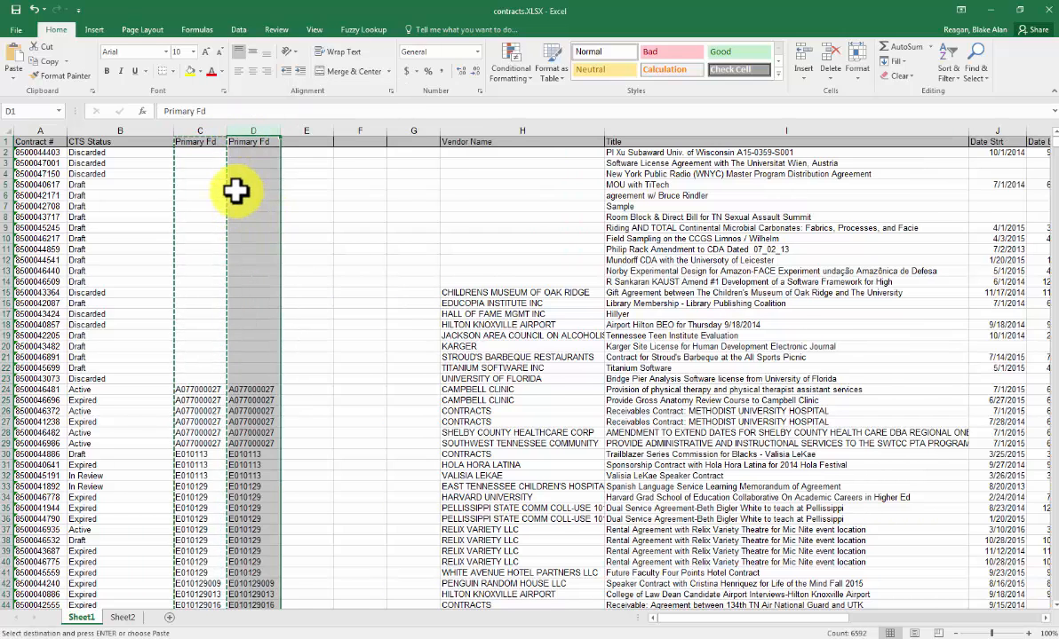
{"action": "left_click", "coordinate": [238, 194]}
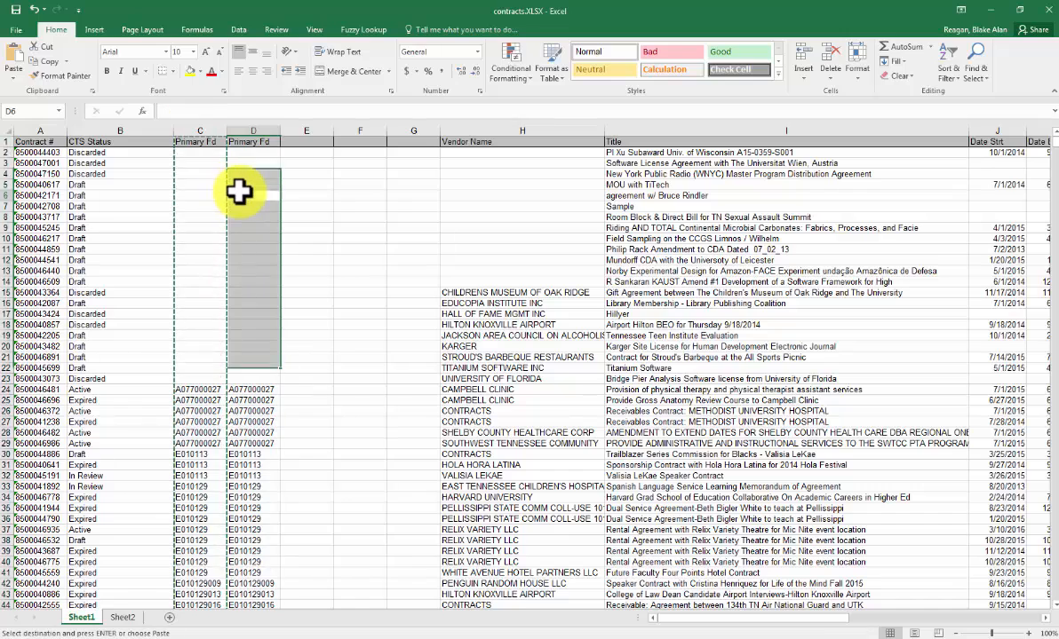
{"action": "key", "text": "Escape"}
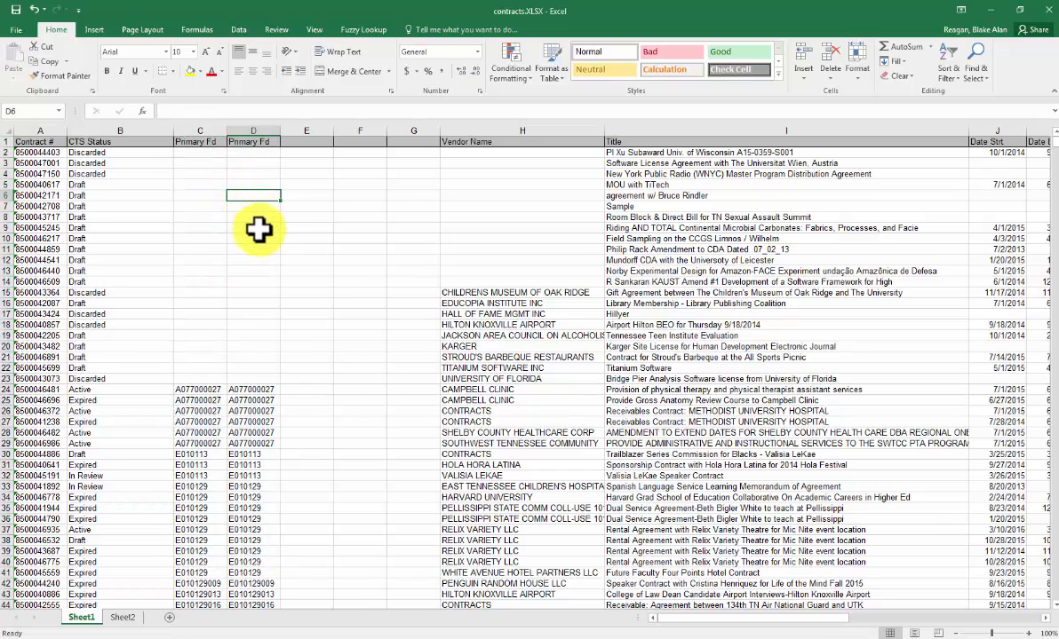
Step: Start Text to Columns on the copied Primary Fd column D, using Fixed width as the data type
{"action": "left_click", "coordinate": [256, 131]}
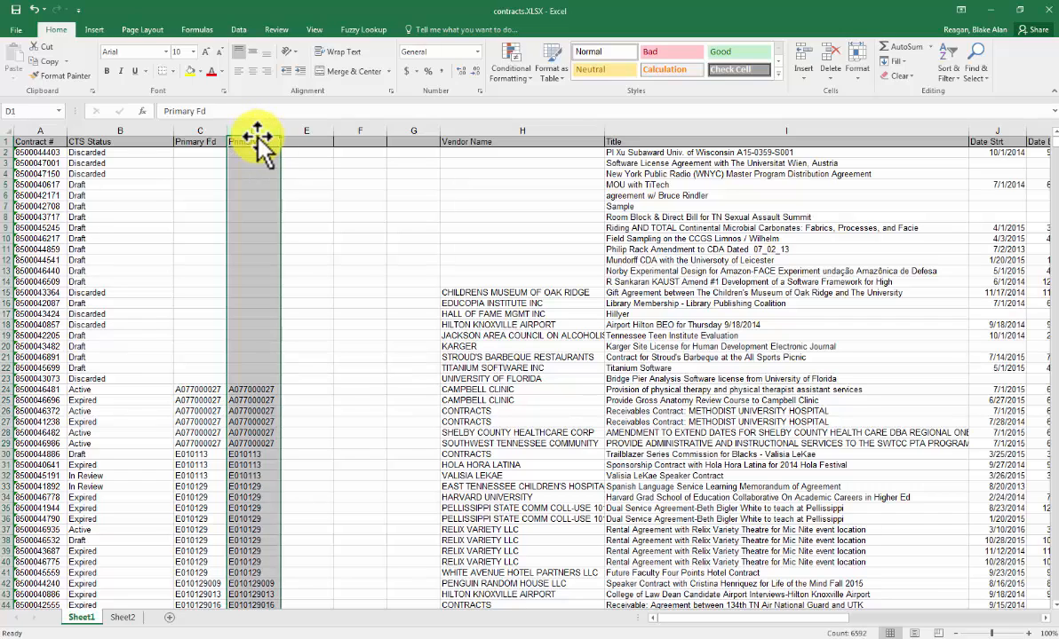
{"action": "left_click", "coordinate": [235, 29]}
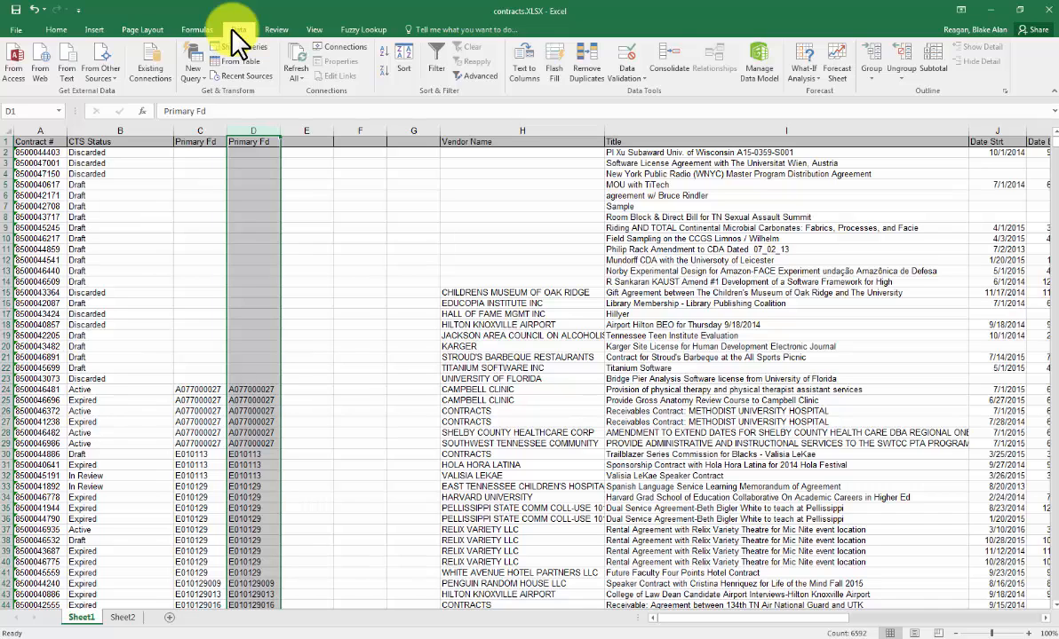
{"action": "left_click", "coordinate": [525, 55]}
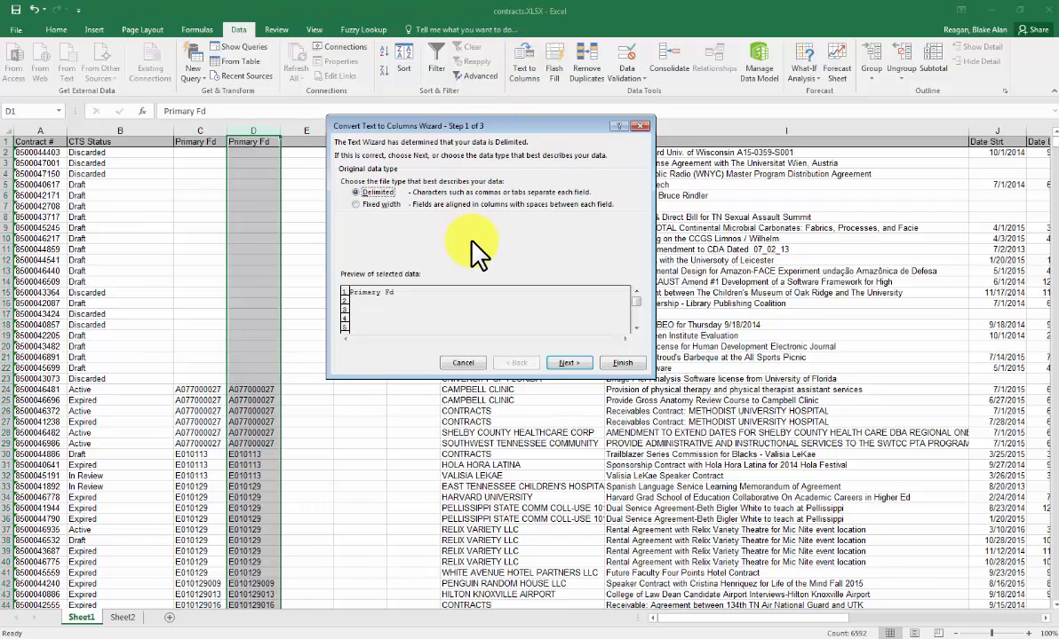
{"action": "left_click", "coordinate": [375, 205]}
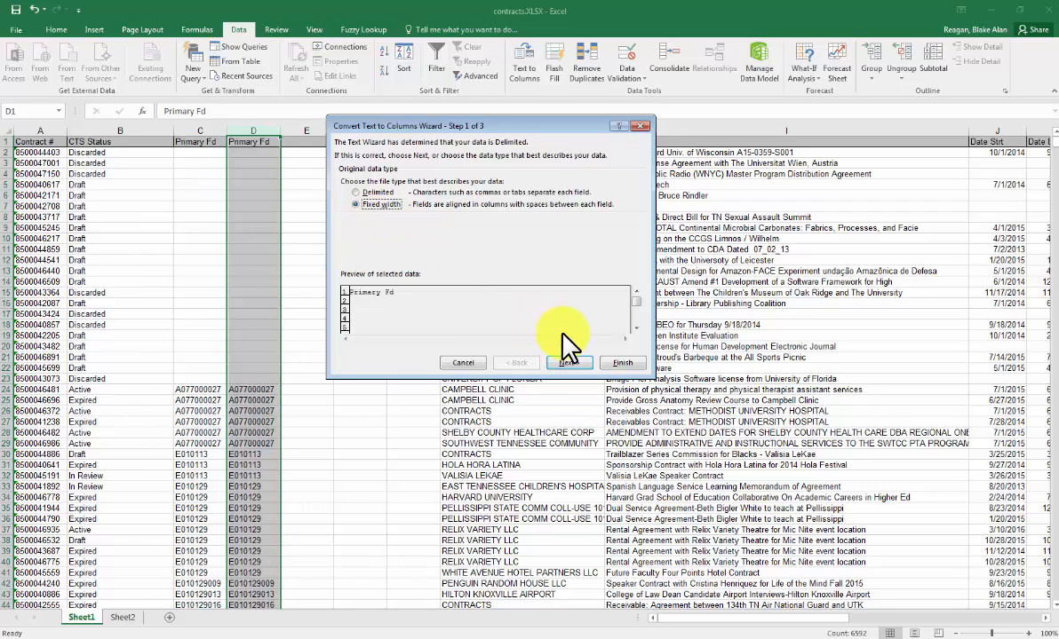
{"action": "left_click", "coordinate": [562, 362]}
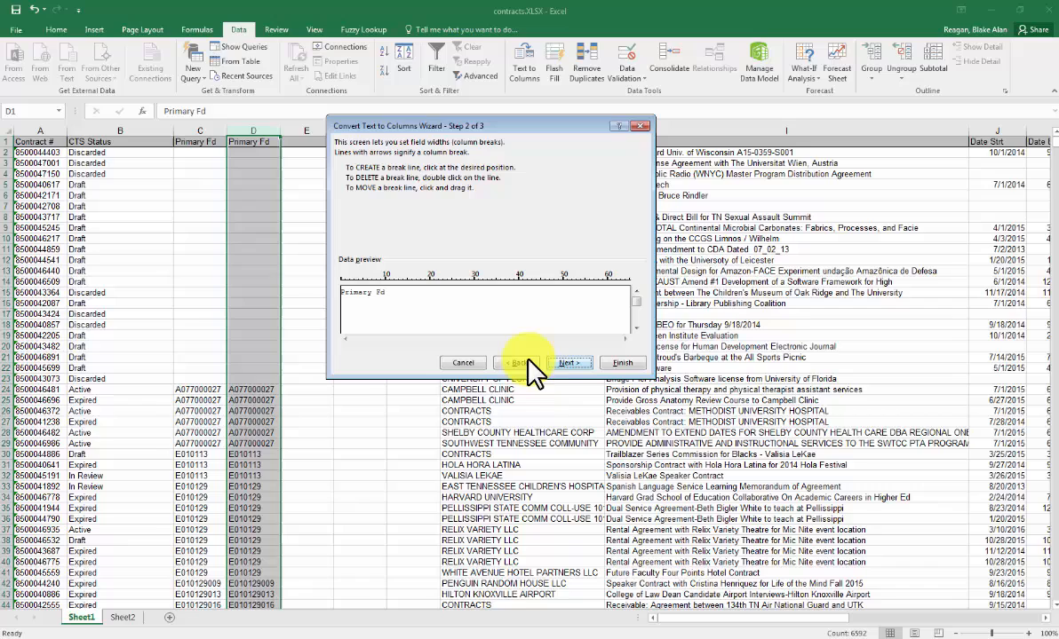
Step: Place column breaks after the first and third characters of the fund codes and finish the split, replacing the existing data
{"action": "left_click", "coordinate": [637, 330]}
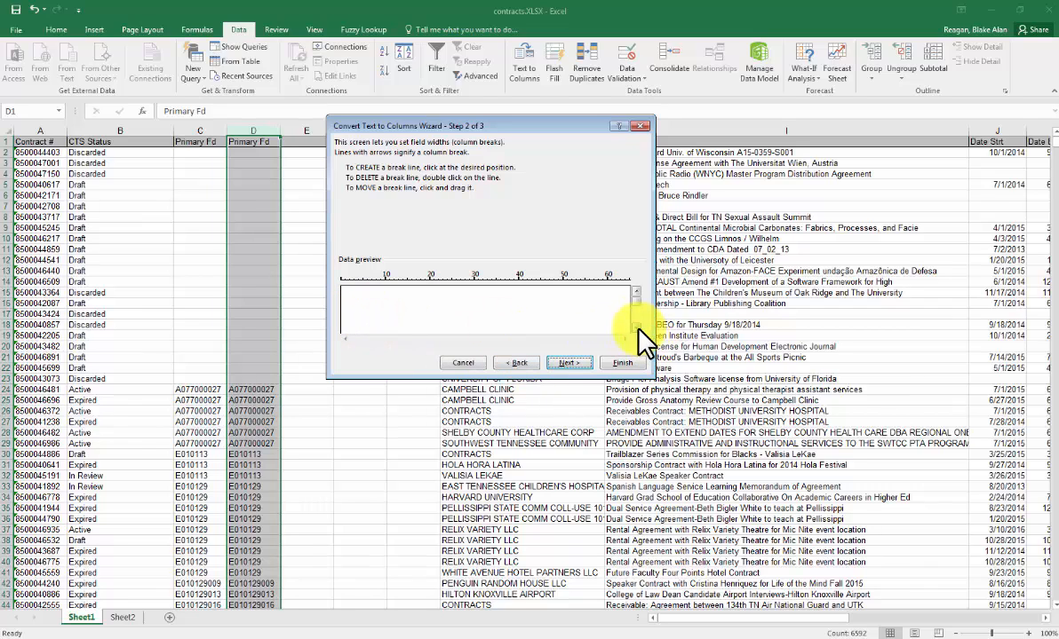
{"action": "left_click_drag", "start_coordinate": [635, 306], "coordinate": [635, 318]}
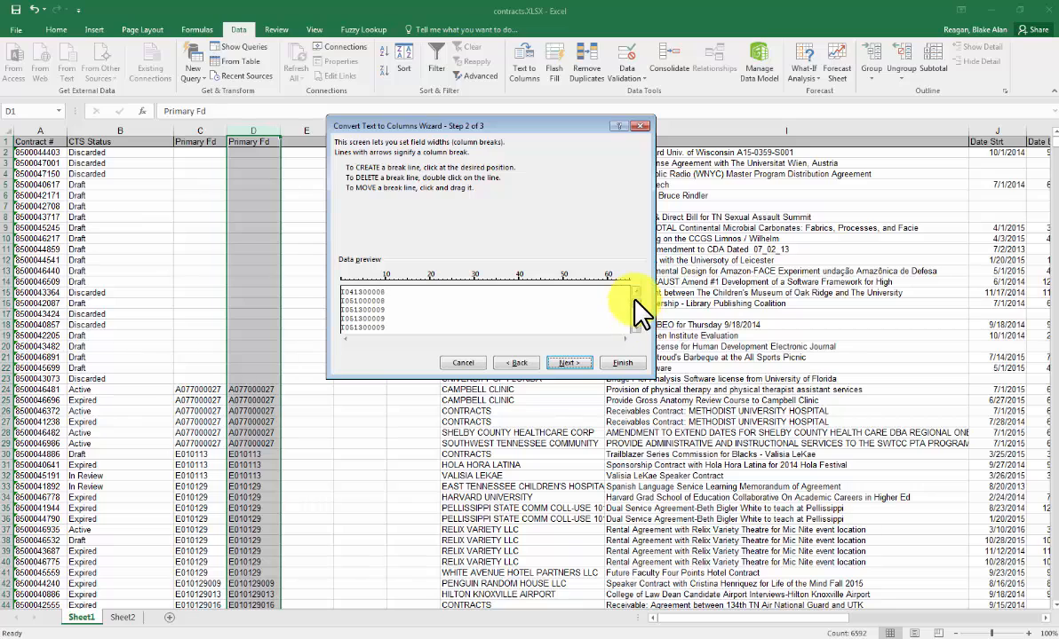
{"action": "left_click", "coordinate": [636, 307]}
{"action": "left_click", "coordinate": [353, 307]}
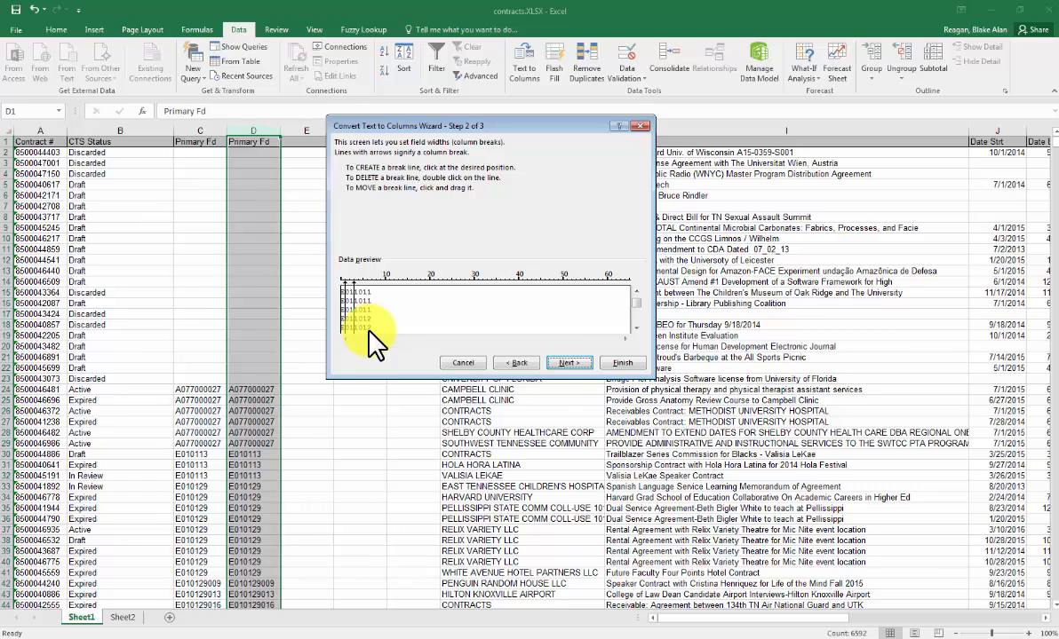
{"action": "left_click", "coordinate": [621, 362]}
{"action": "left_click", "coordinate": [508, 361]}
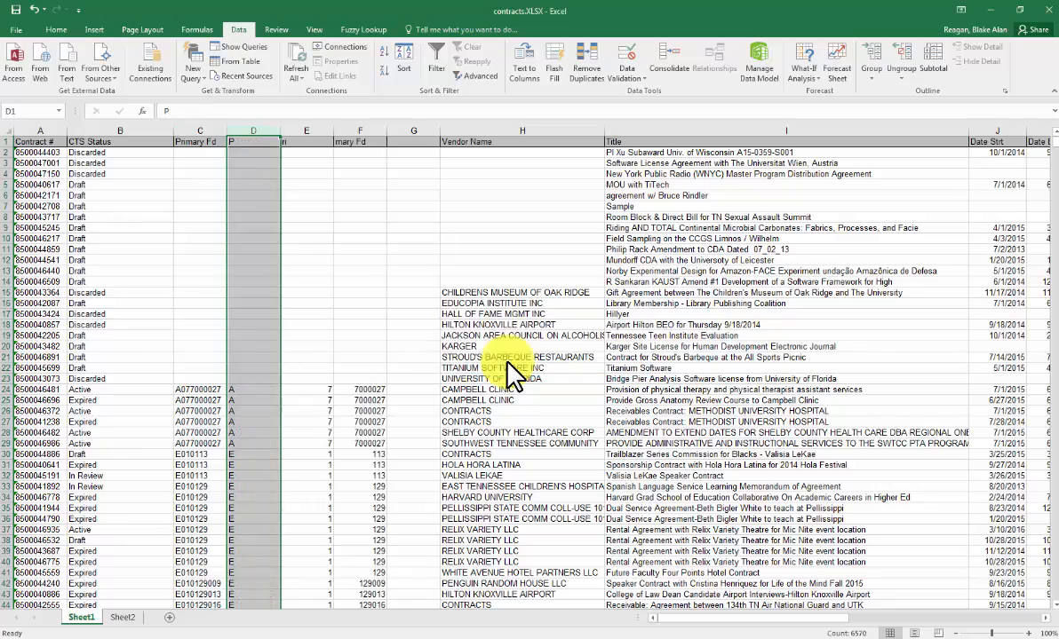
{"action": "left_click", "coordinate": [200, 313]}
{"action": "scroll", "coordinate": [257, 338], "scroll_direction": "down", "scroll_amount": 5}
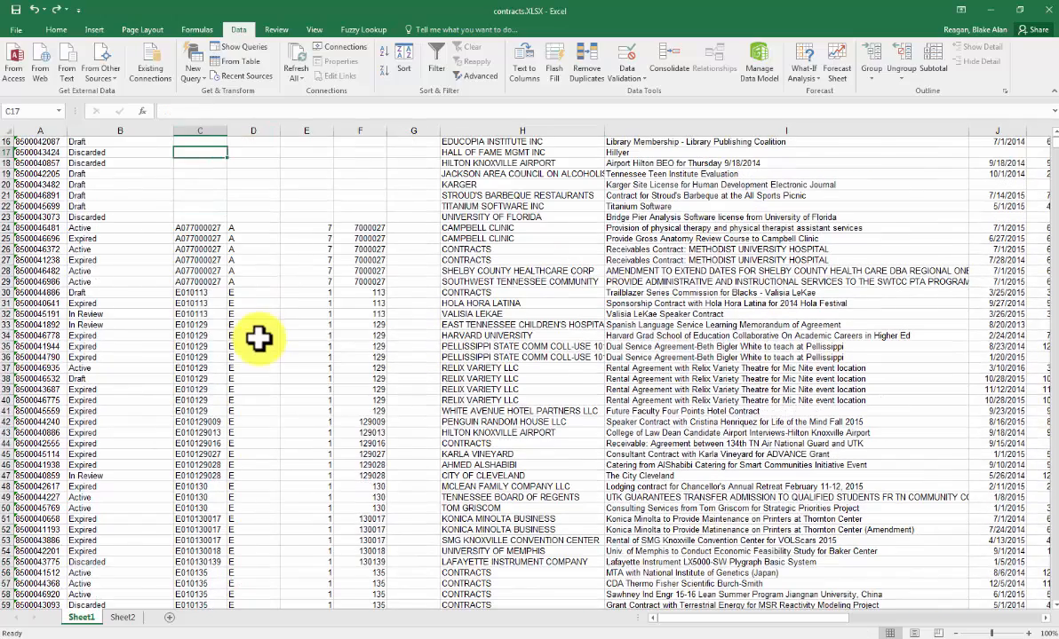
Step: Delete column F with the trailing fund digits together with the blank column G before Vendor Name
{"action": "left_click", "coordinate": [256, 225]}
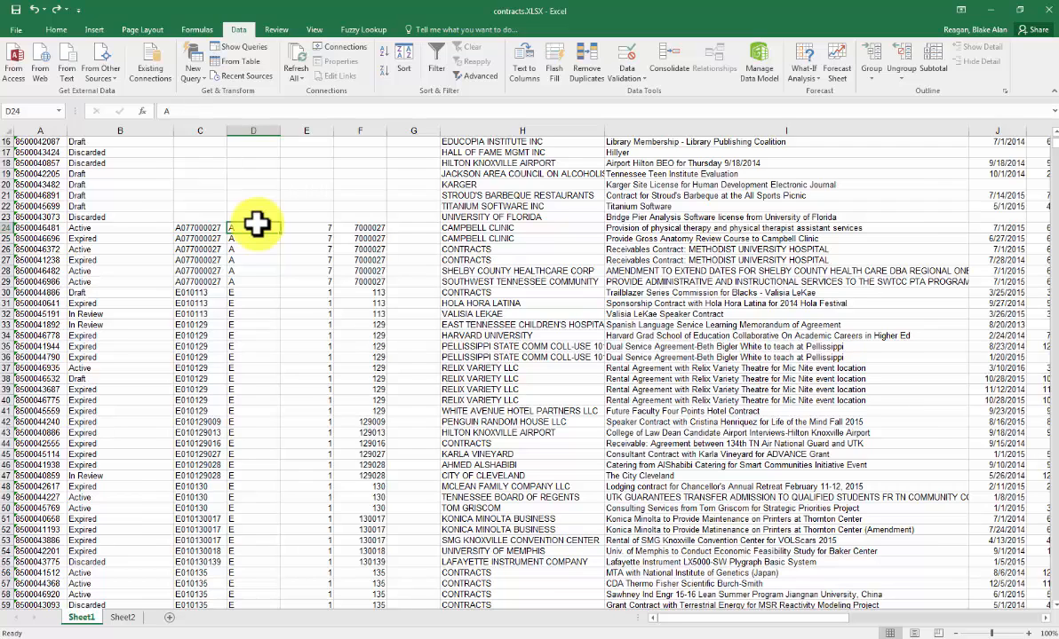
{"action": "left_click", "coordinate": [315, 230]}
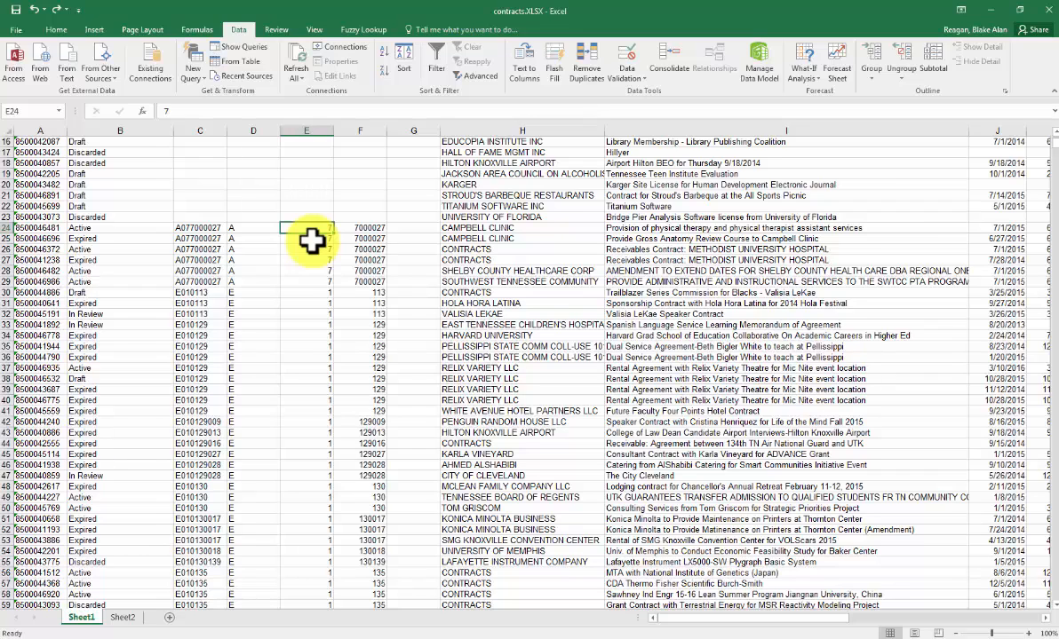
{"action": "left_click", "coordinate": [379, 229]}
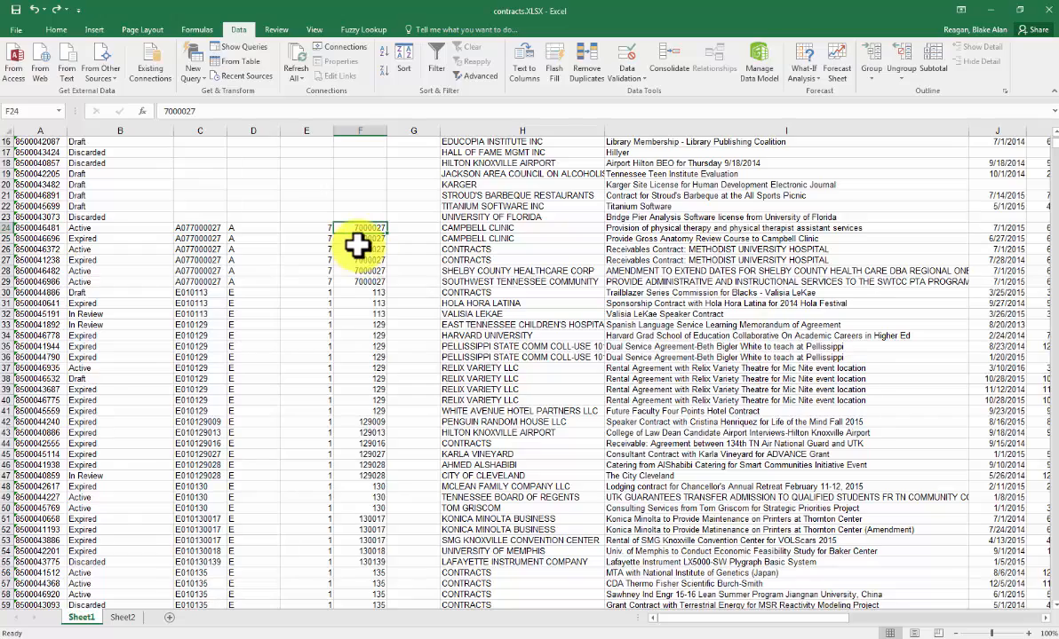
{"action": "scroll", "coordinate": [390, 262], "scroll_direction": "up", "scroll_amount": 5}
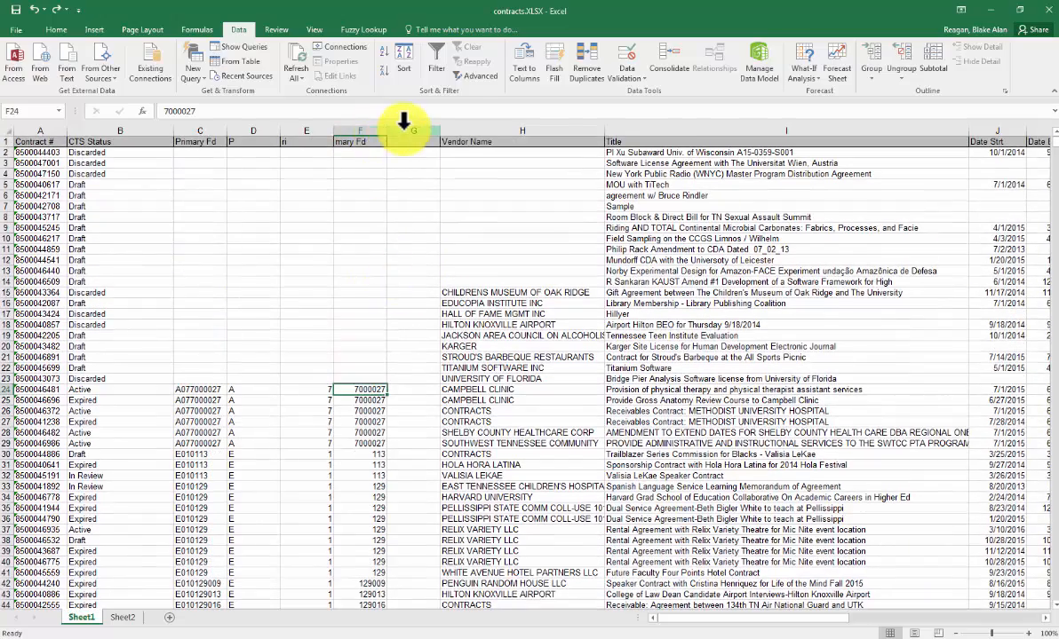
{"action": "left_click_drag", "start_coordinate": [404, 131], "coordinate": [360, 131]}
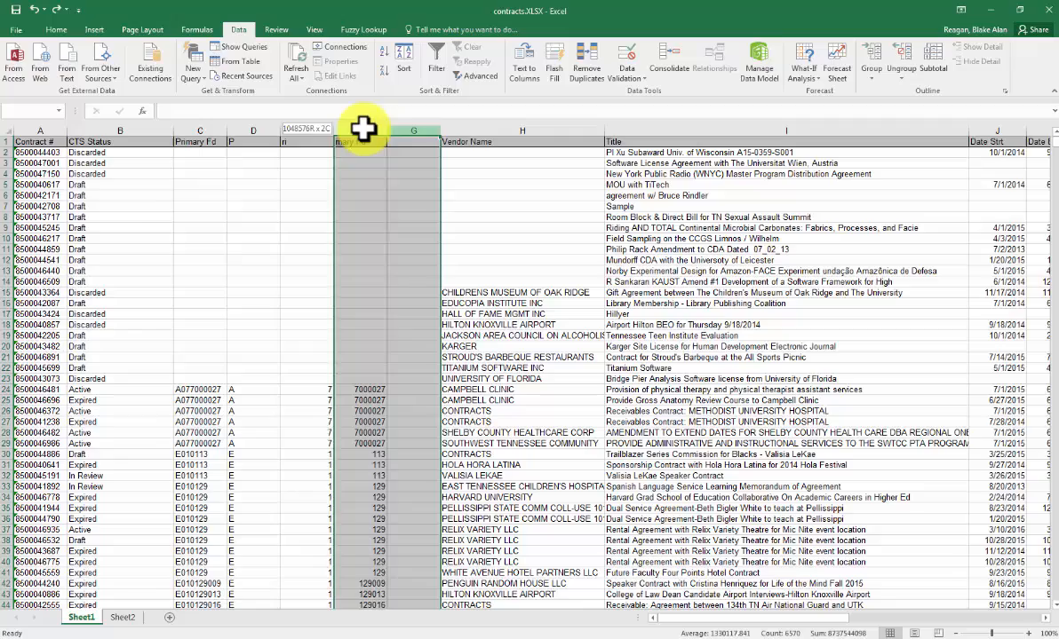
{"action": "right_click", "coordinate": [382, 226]}
{"action": "left_click", "coordinate": [437, 342]}
Step: Delete column D, which holds only the leading letter of the fund codes
{"action": "left_click", "coordinate": [254, 131]}
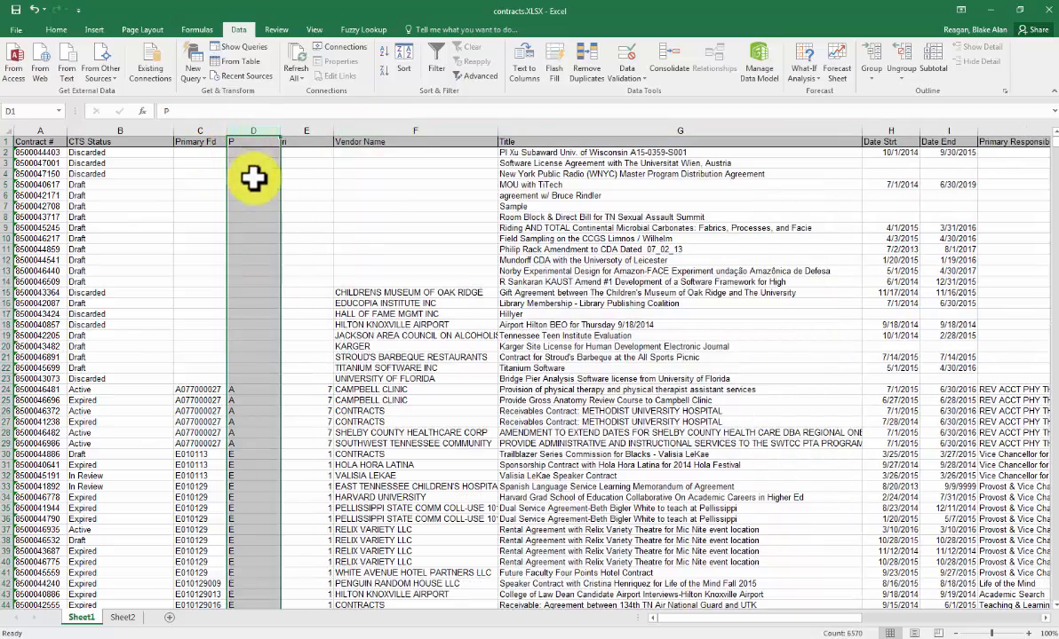
{"action": "right_click", "coordinate": [253, 178]}
{"action": "left_click", "coordinate": [307, 284]}
{"action": "left_click", "coordinate": [256, 401]}
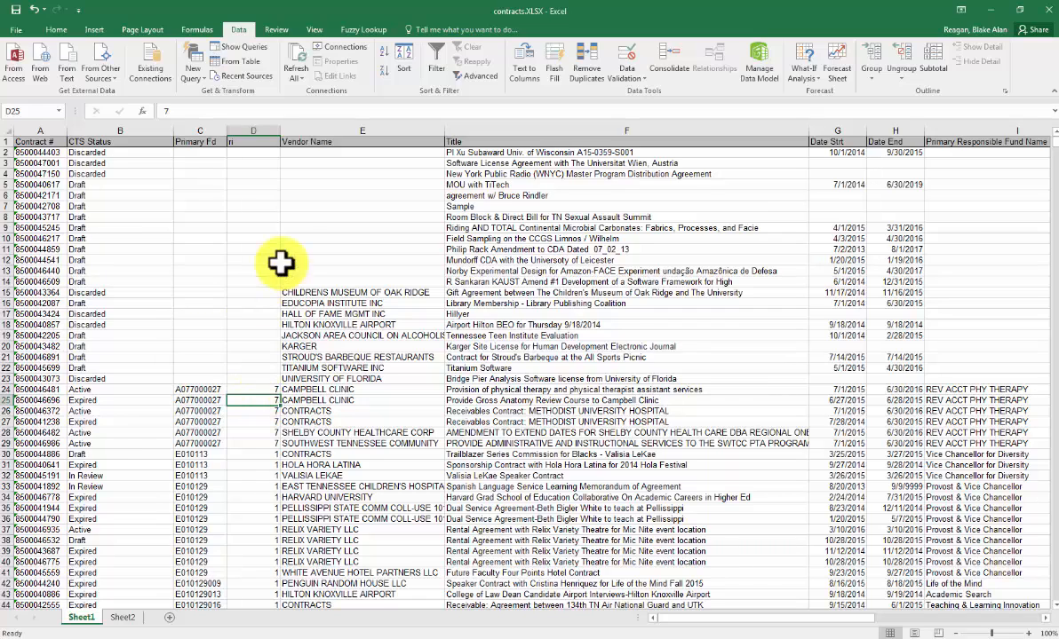
Step: Replace the header of the remaining split column in cell D1 with BE
{"action": "double_click", "coordinate": [246, 141]}
{"action": "key", "text": "BackSpace"}
{"action": "key", "text": "BackSpace"}
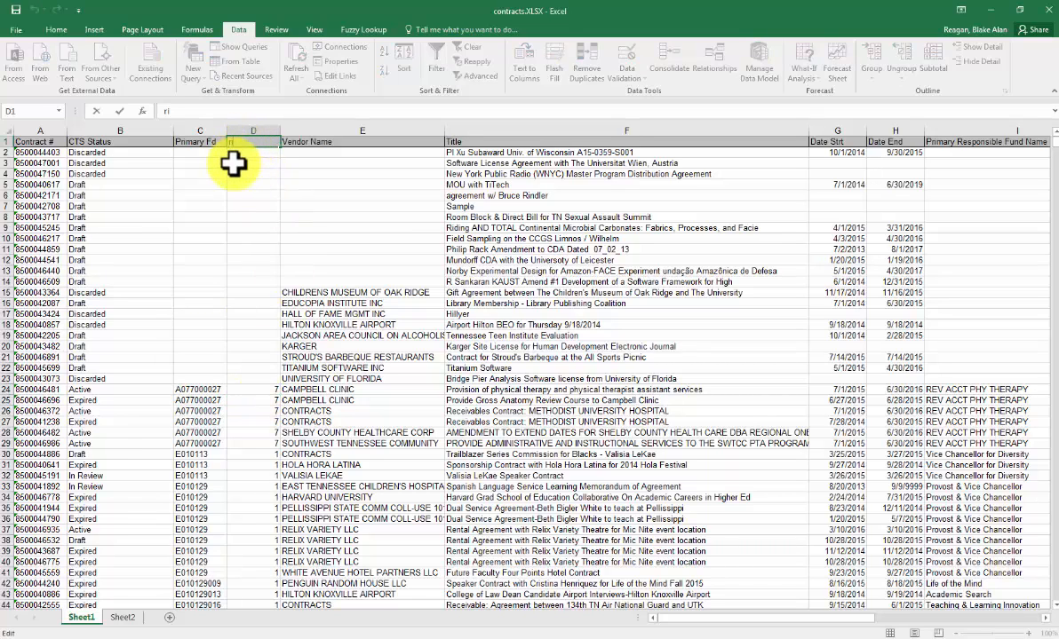
{"action": "type", "text": "DC"}
{"action": "key", "text": "Return"}
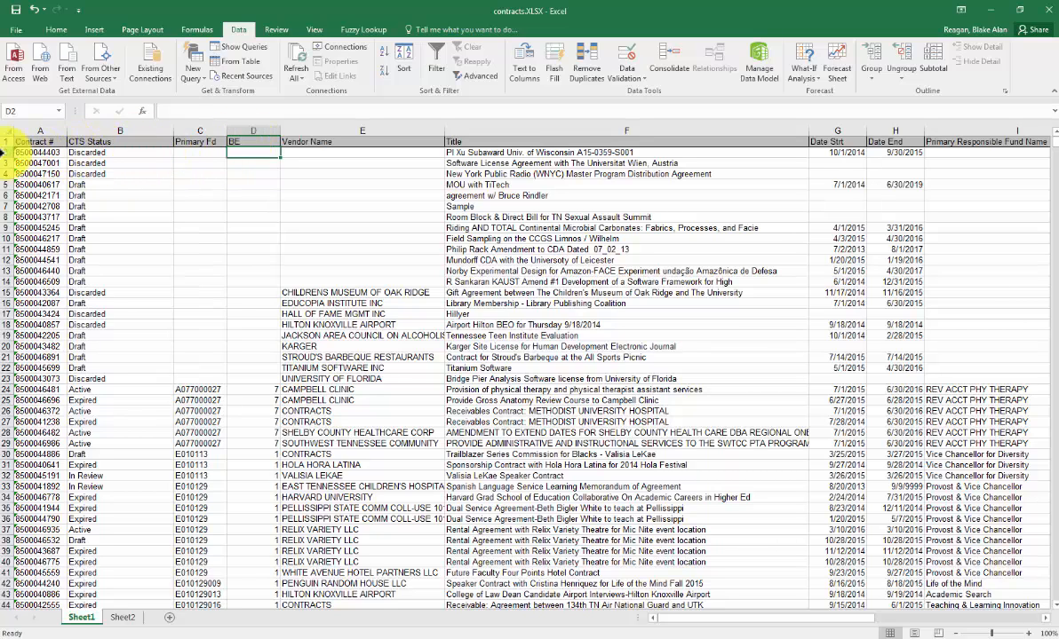
Step: Delete rows 2 to 23, the contracts that have no Primary Fd code
{"action": "left_click_drag", "start_coordinate": [7, 152], "coordinate": [37, 377]}
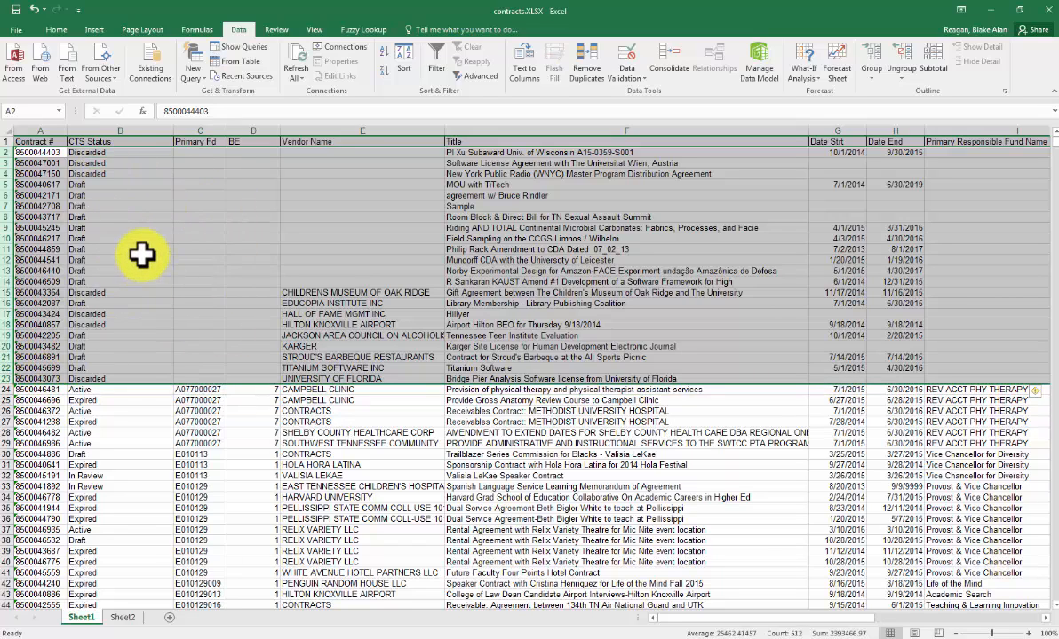
{"action": "right_click", "coordinate": [177, 249]}
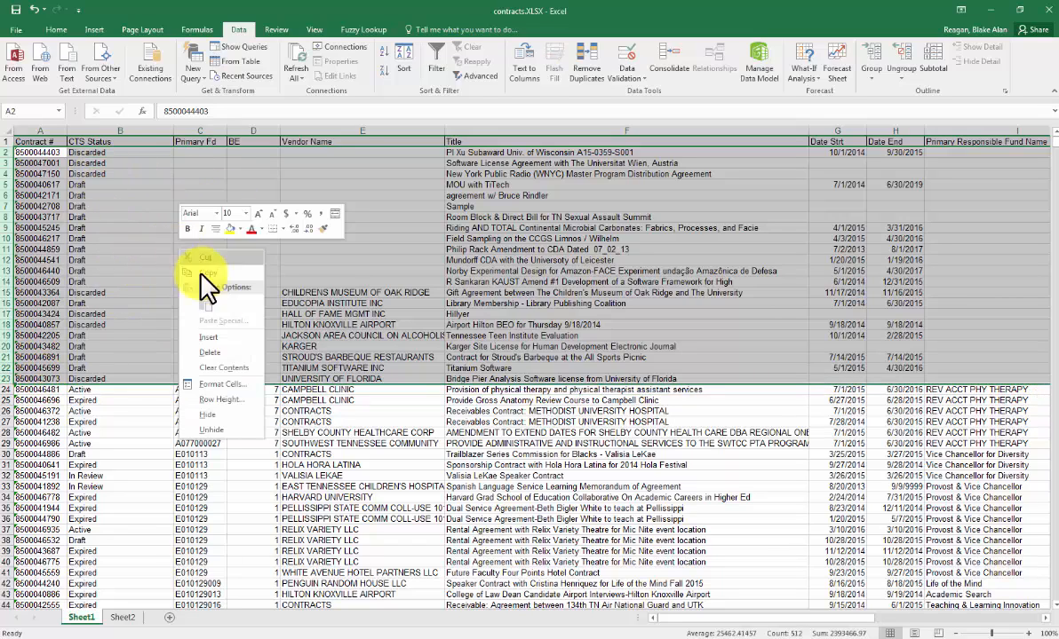
{"action": "left_click", "coordinate": [241, 356]}
{"action": "left_click", "coordinate": [235, 314]}
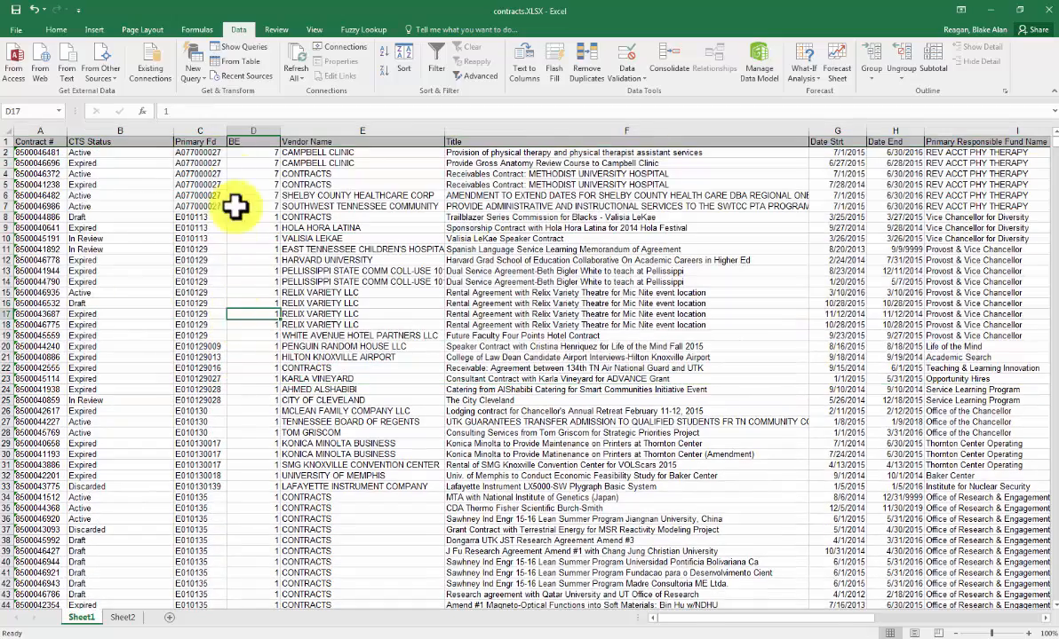
Step: Sort the contracts by the BE column from smallest to largest, expanding the sort to the whole table
{"action": "left_click", "coordinate": [237, 131]}
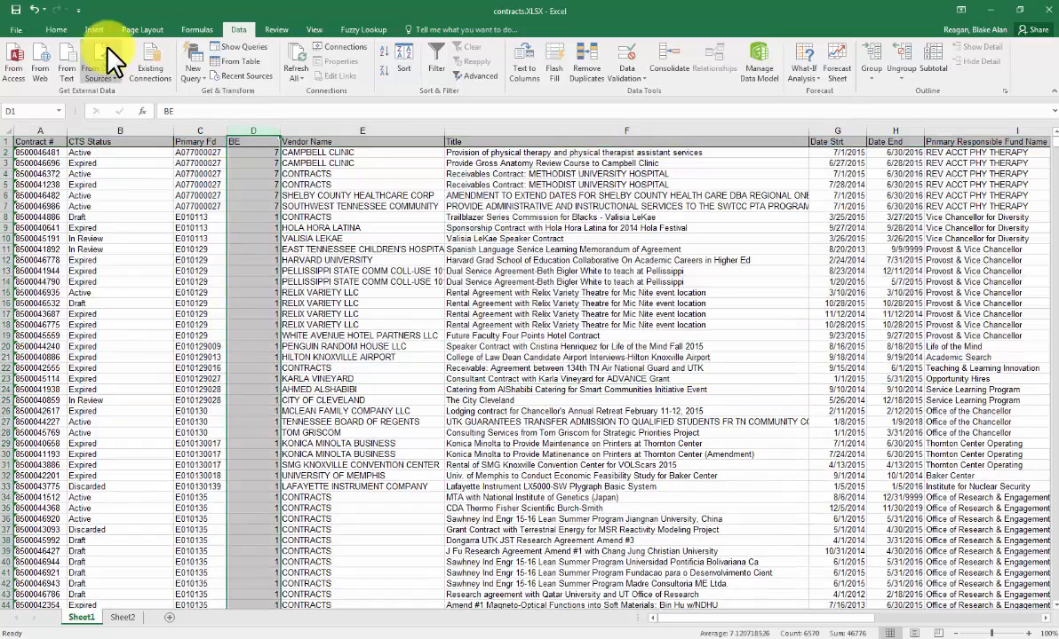
{"action": "left_click", "coordinate": [57, 27]}
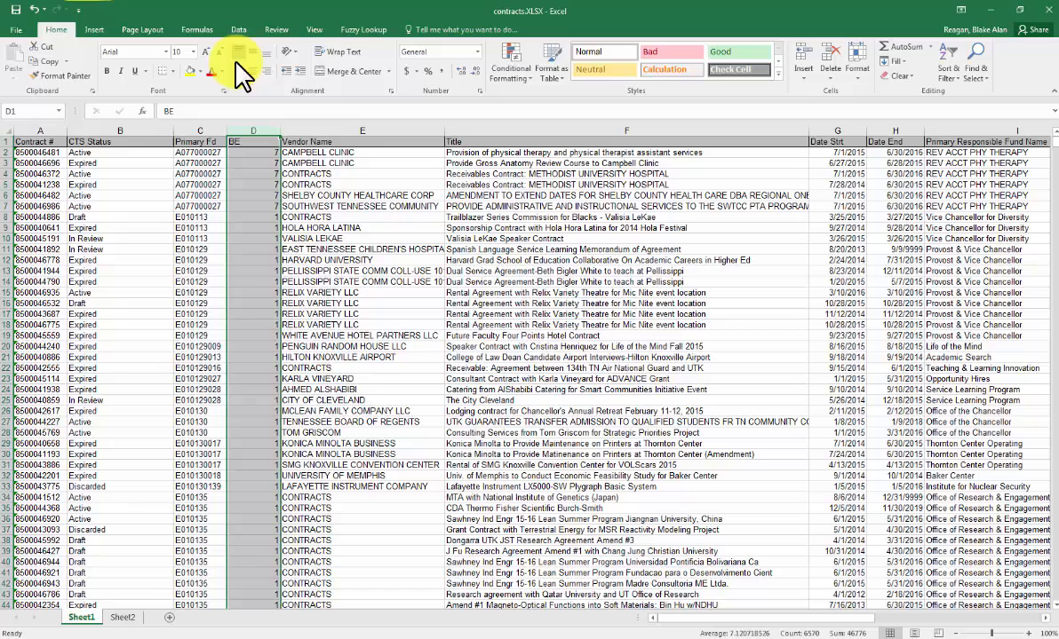
{"action": "left_click", "coordinate": [954, 73]}
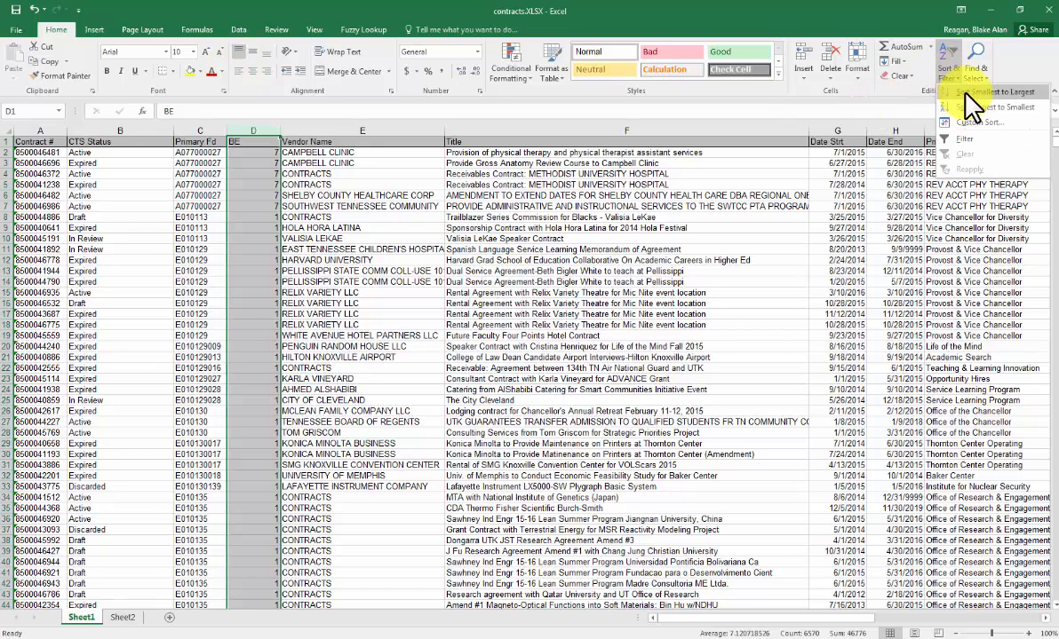
{"action": "left_click", "coordinate": [968, 106]}
{"action": "left_click", "coordinate": [493, 277]}
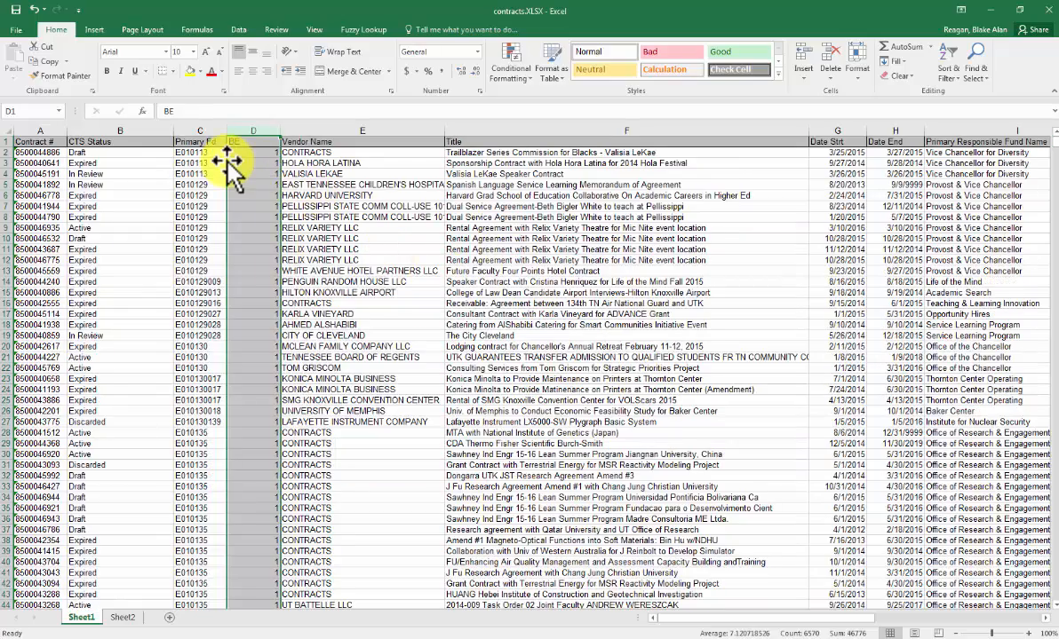
Step: Examine the BE values against the Primary Fd codes and contract titles down the sorted list, then return to the first rows
{"action": "left_click", "coordinate": [271, 151]}
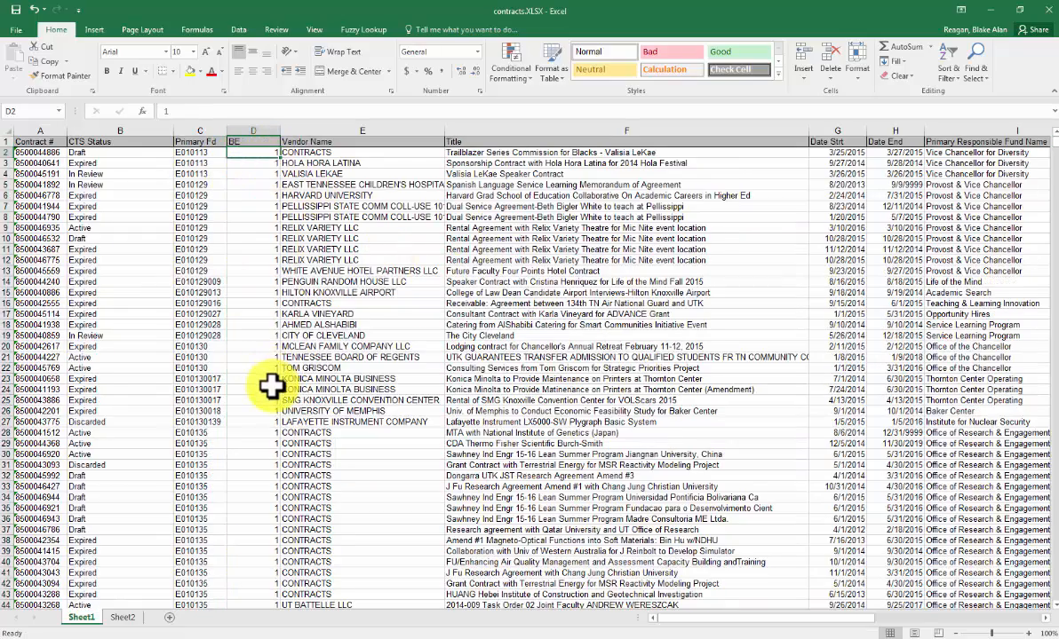
{"action": "scroll", "coordinate": [275, 391], "scroll_direction": "down", "scroll_amount": 20}
{"action": "scroll", "coordinate": [295, 392], "scroll_direction": "down", "scroll_amount": 20}
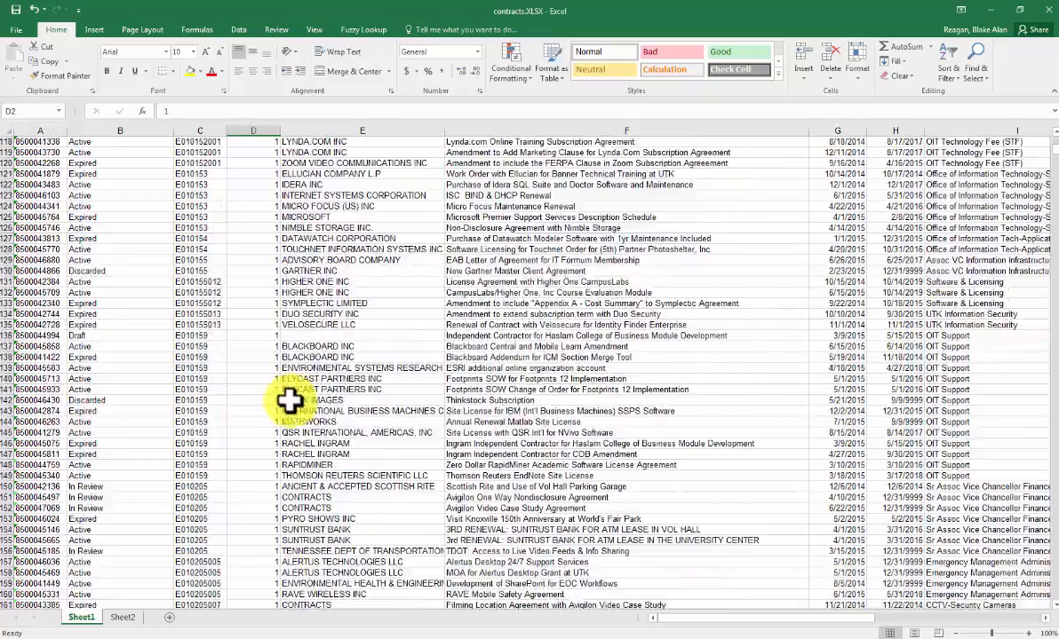
{"action": "scroll", "coordinate": [295, 406], "scroll_direction": "down", "scroll_amount": 20}
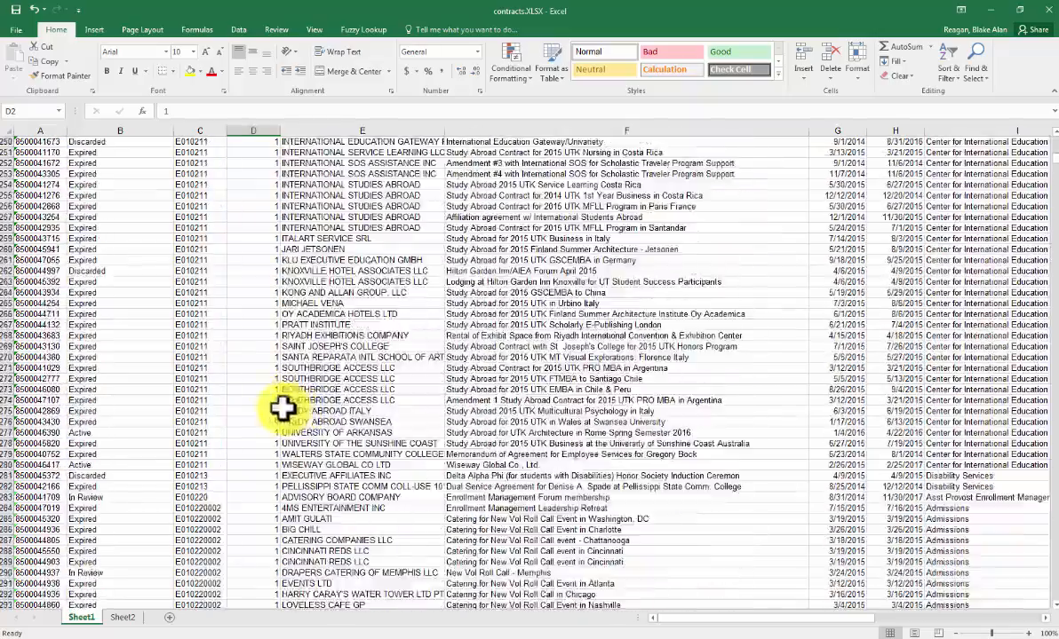
{"action": "scroll", "coordinate": [246, 454], "scroll_direction": "down", "scroll_amount": 20}
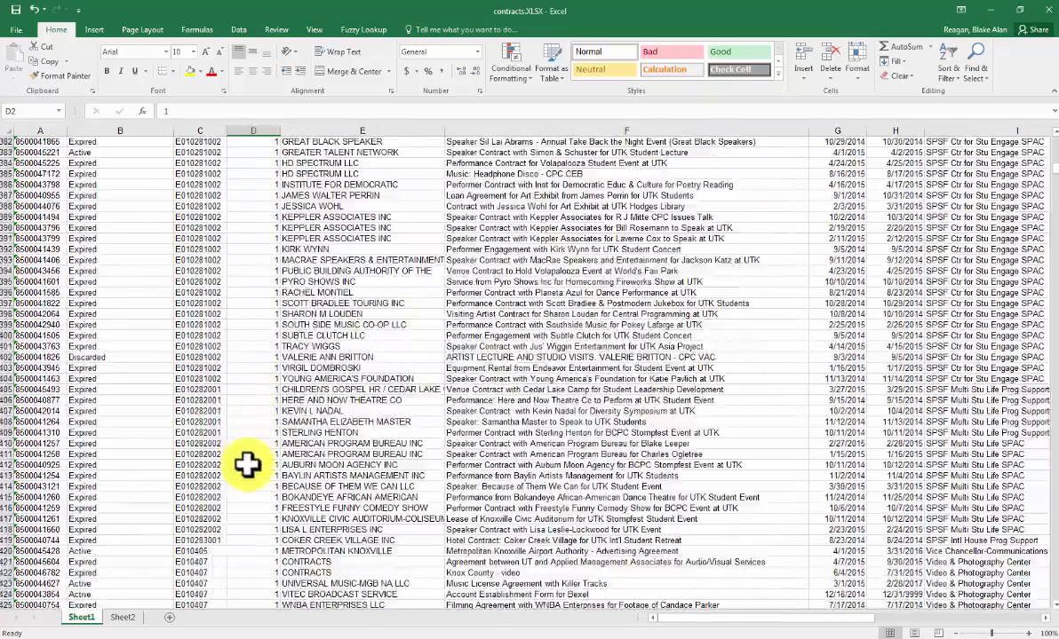
{"action": "scroll", "coordinate": [247, 453], "scroll_direction": "down", "scroll_amount": 20}
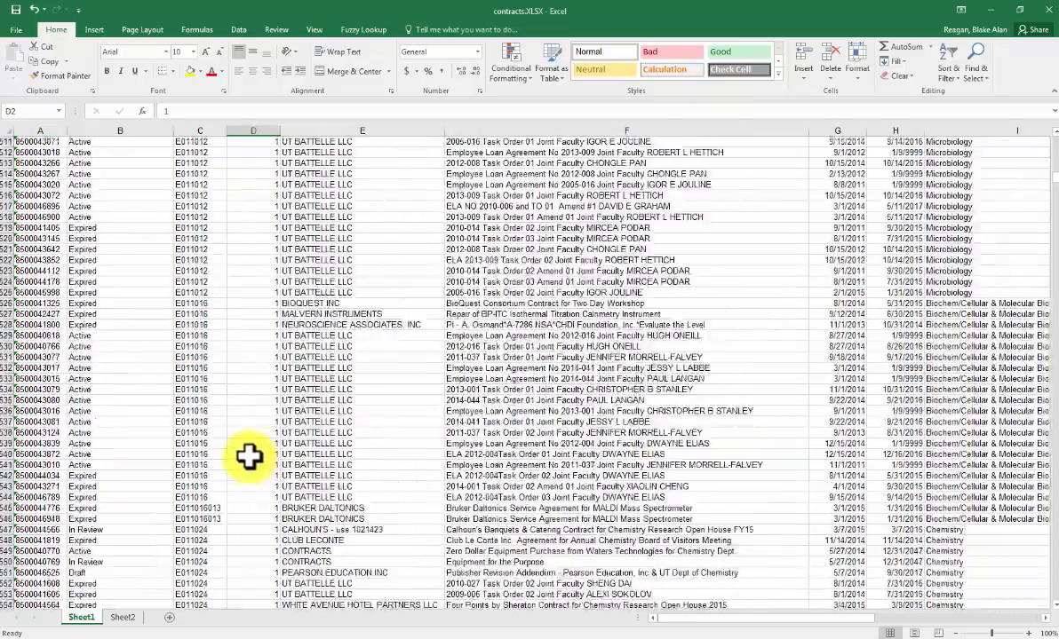
{"action": "scroll", "coordinate": [241, 446], "scroll_direction": "down", "scroll_amount": 20}
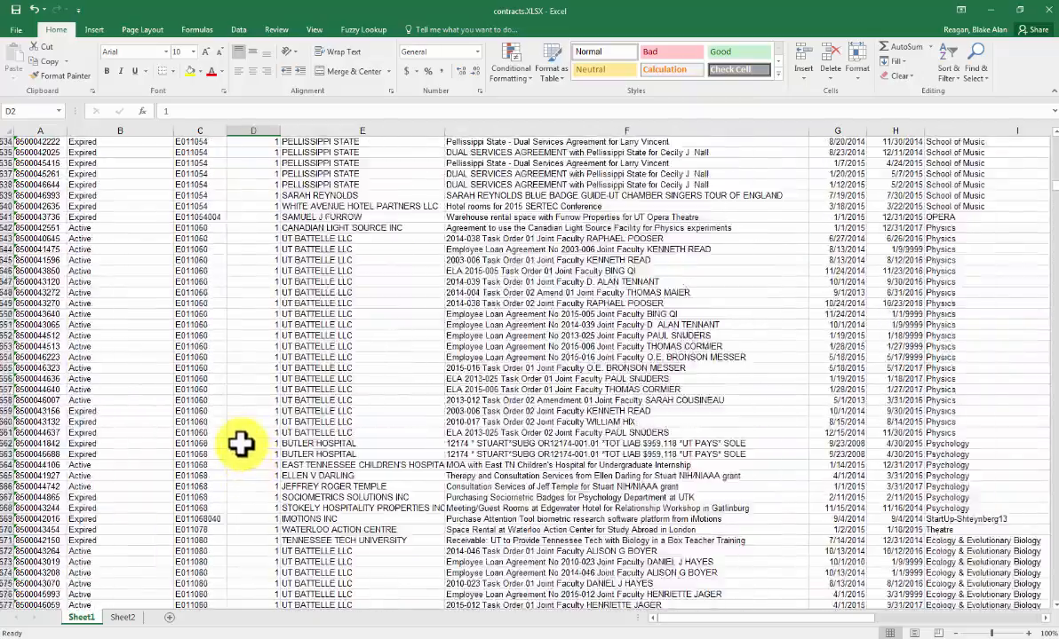
{"action": "scroll", "coordinate": [242, 446], "scroll_direction": "down", "scroll_amount": 20}
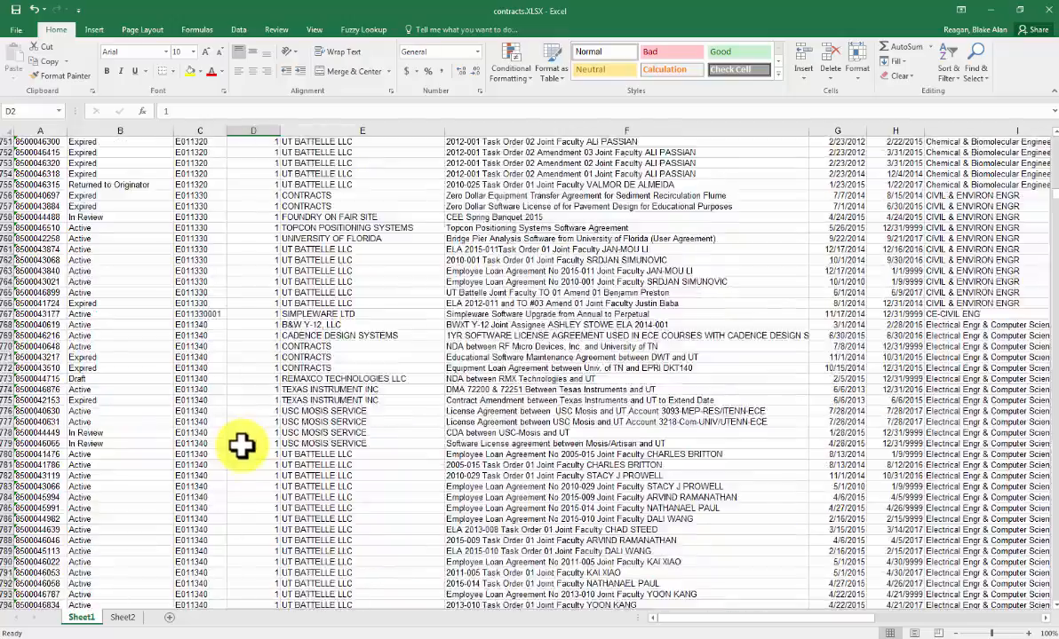
{"action": "scroll", "coordinate": [242, 437], "scroll_direction": "down", "scroll_amount": 20}
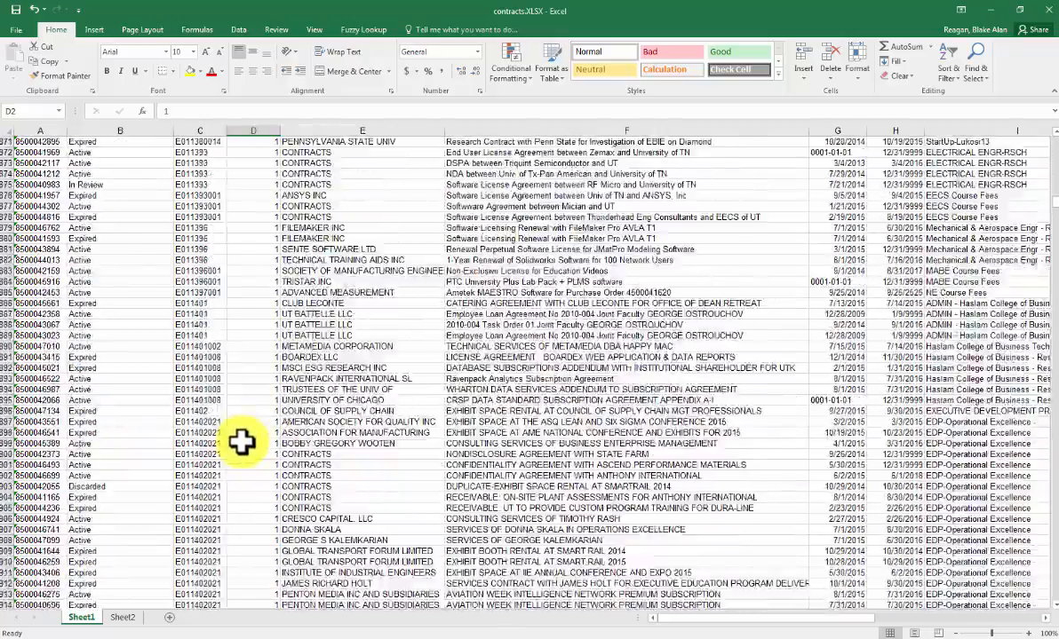
{"action": "scroll", "coordinate": [237, 441], "scroll_direction": "down", "scroll_amount": 20}
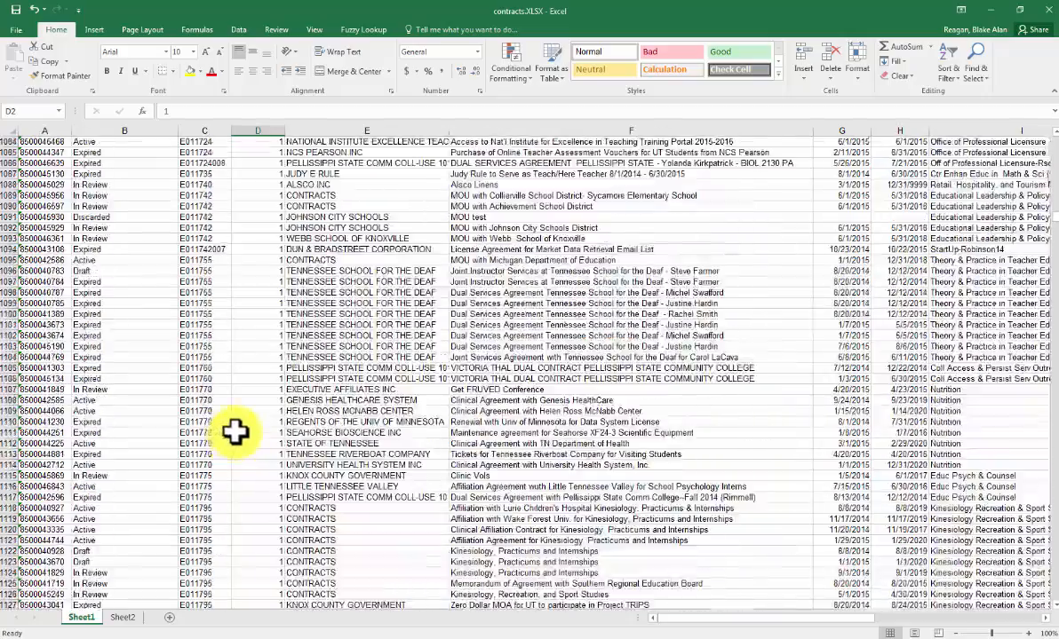
{"action": "scroll", "coordinate": [236, 433], "scroll_direction": "down", "scroll_amount": 12}
{"action": "scroll", "coordinate": [257, 425], "scroll_direction": "down", "scroll_amount": 20}
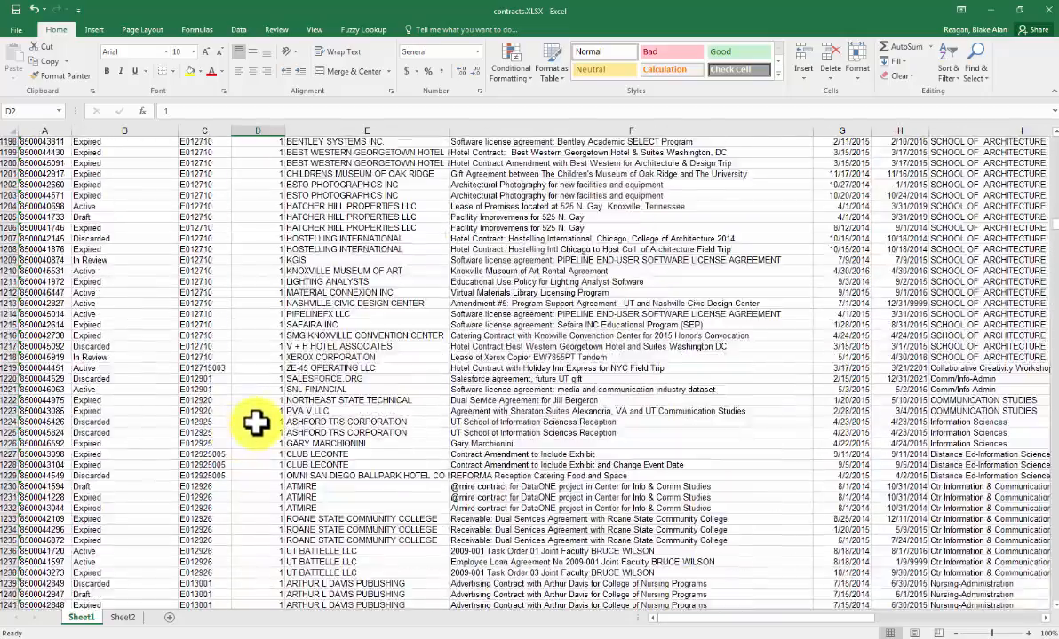
{"action": "scroll", "coordinate": [281, 424], "scroll_direction": "down", "scroll_amount": 14}
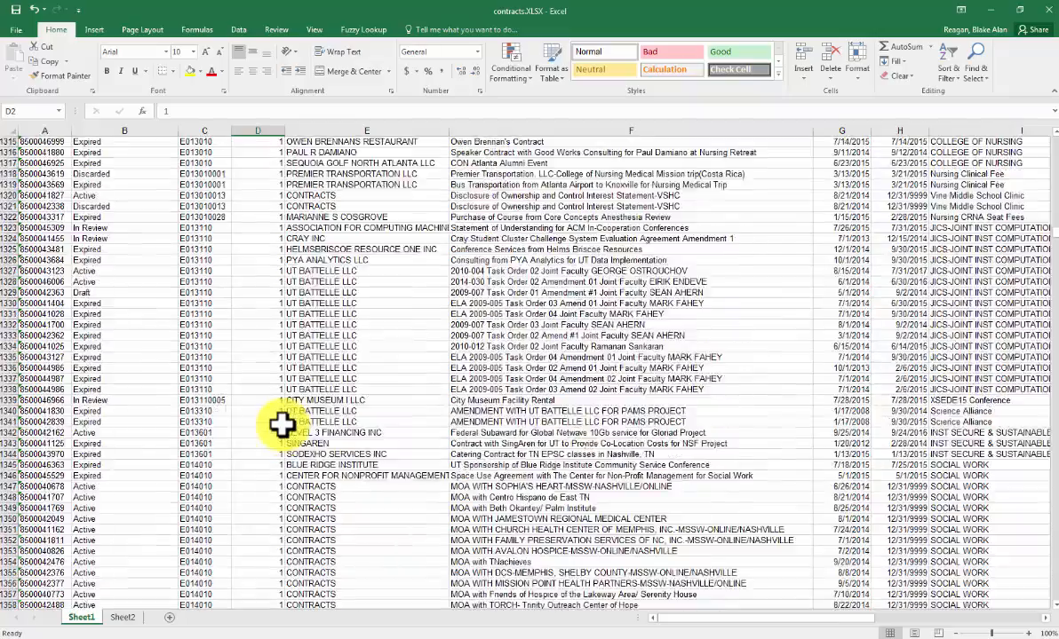
{"action": "scroll", "coordinate": [270, 432], "scroll_direction": "down", "scroll_amount": 20}
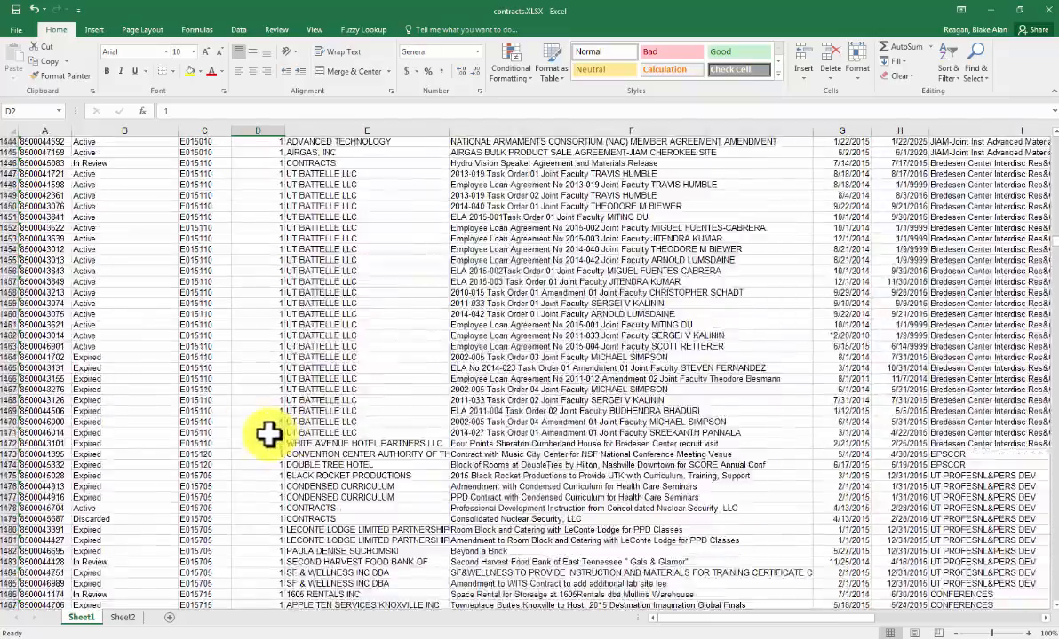
{"action": "scroll", "coordinate": [266, 432], "scroll_direction": "down", "scroll_amount": 20}
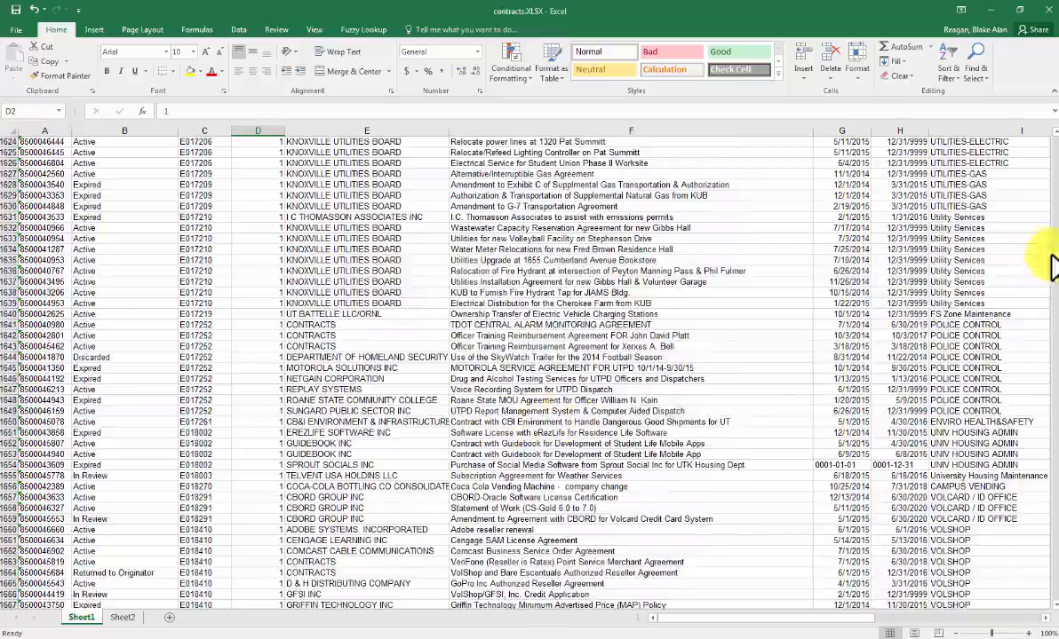
{"action": "left_click_drag", "start_coordinate": [1049, 256], "coordinate": [1047, 366]}
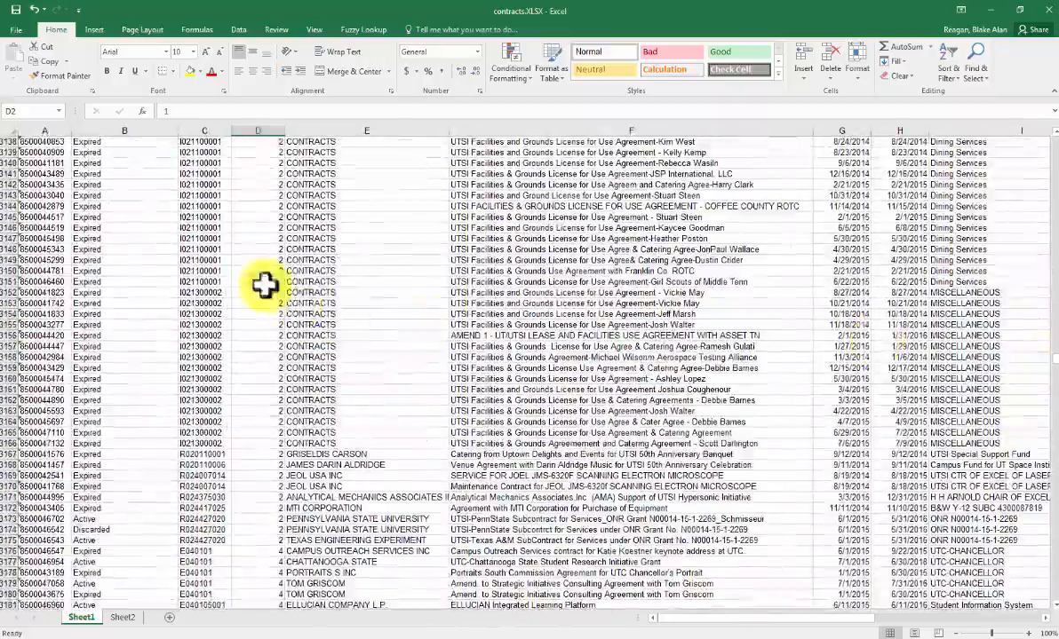
{"action": "scroll", "coordinate": [265, 284], "scroll_direction": "up", "scroll_amount": 18}
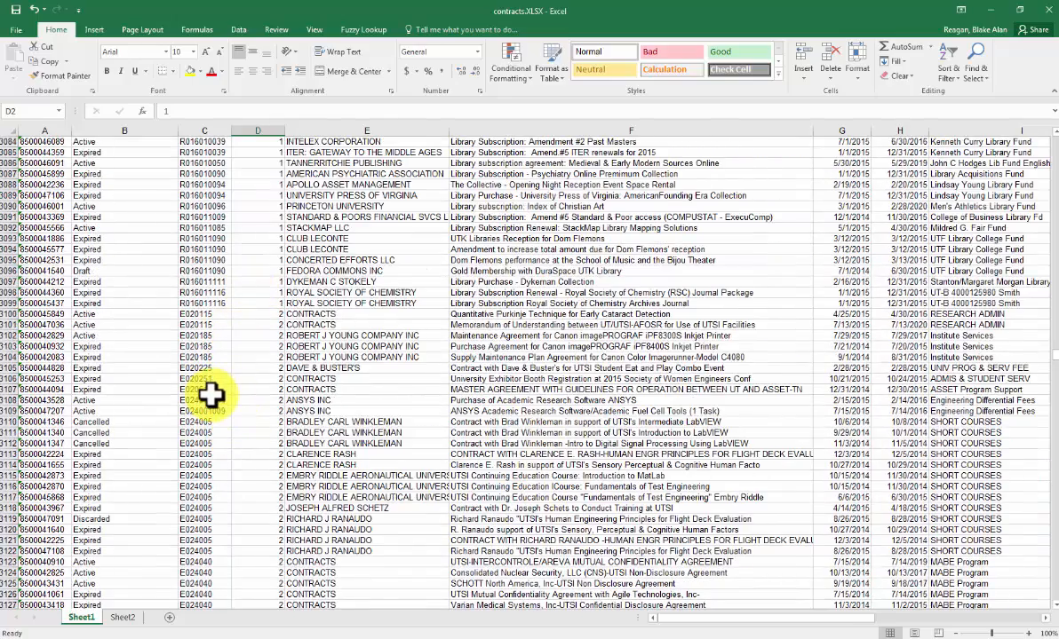
{"action": "scroll", "coordinate": [223, 396], "scroll_direction": "up", "scroll_amount": 18}
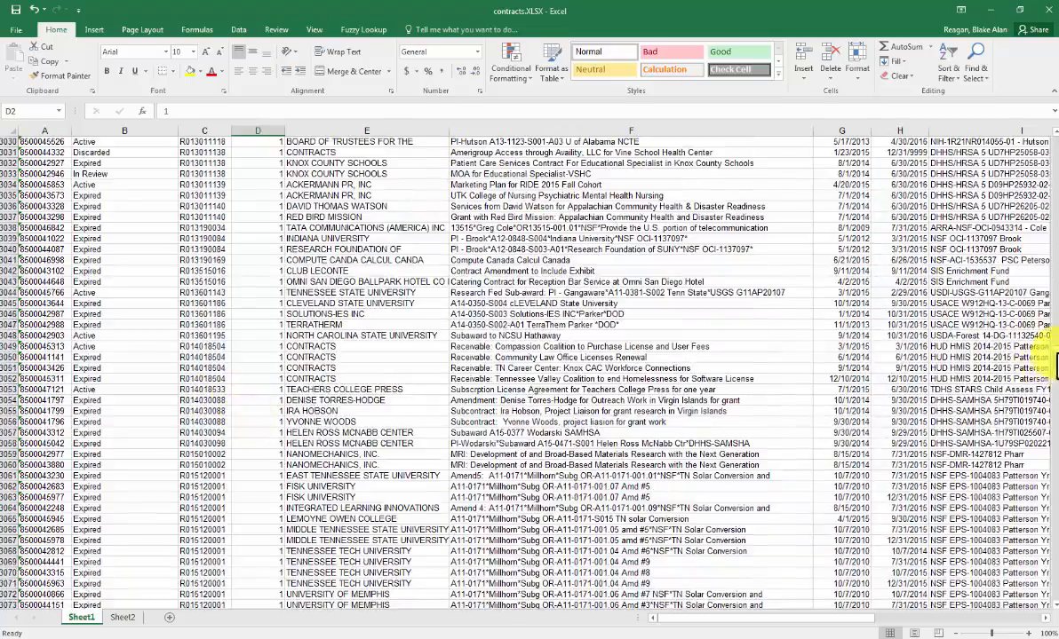
{"action": "left_click_drag", "start_coordinate": [1054, 353], "coordinate": [1048, 128]}
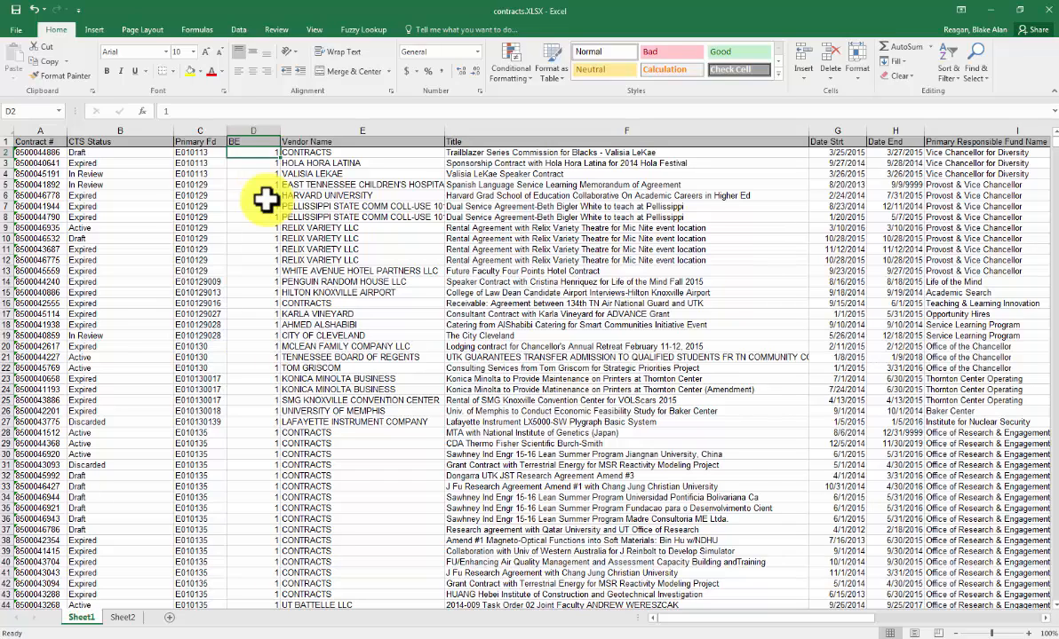
Step: Replace every 1 in the BE column with Knoxville, matching entire cell contents only
{"action": "left_click", "coordinate": [236, 130]}
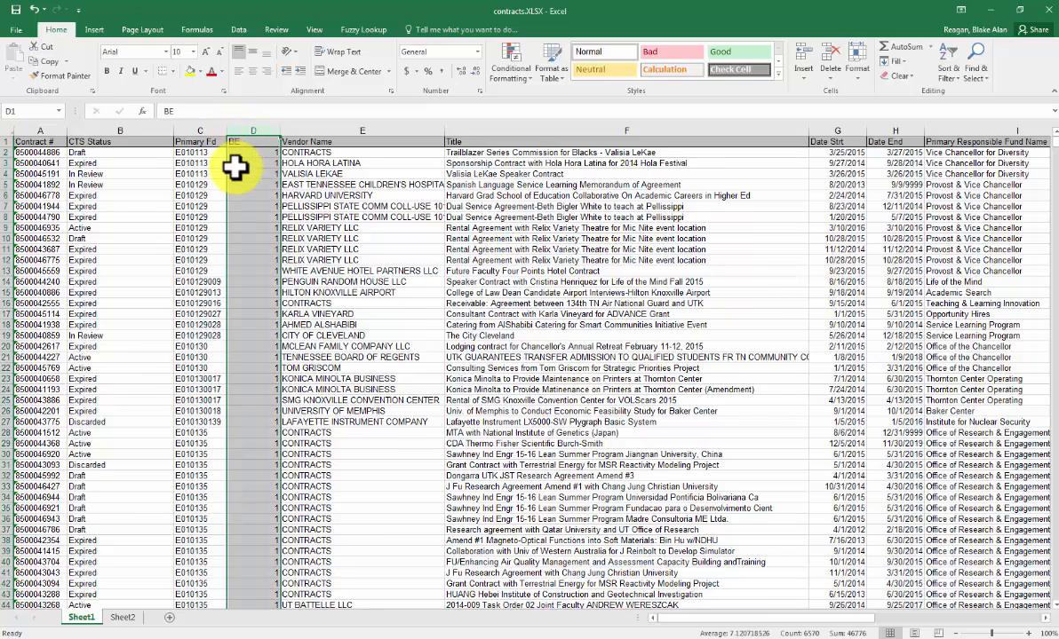
{"action": "left_click", "coordinate": [975, 69]}
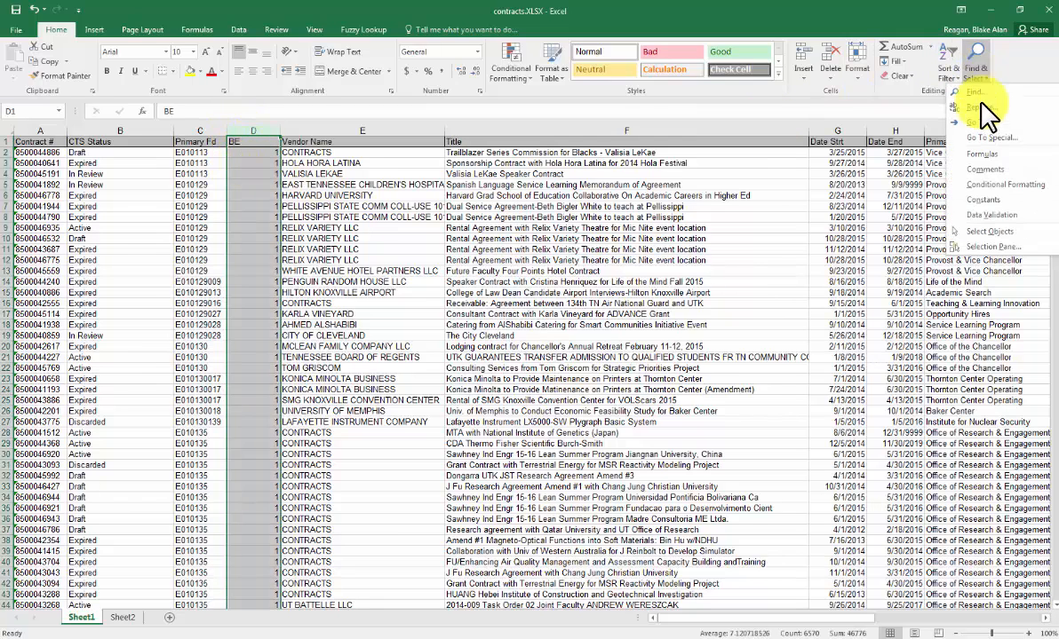
{"action": "left_click", "coordinate": [983, 107]}
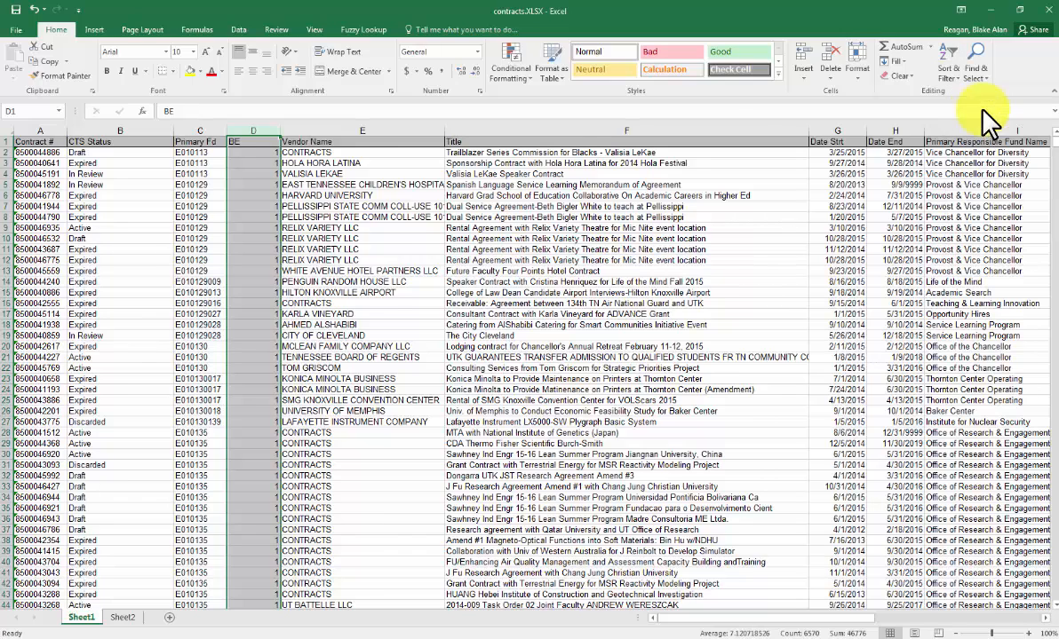
{"action": "left_click_drag", "start_coordinate": [378, 218], "coordinate": [347, 165]}
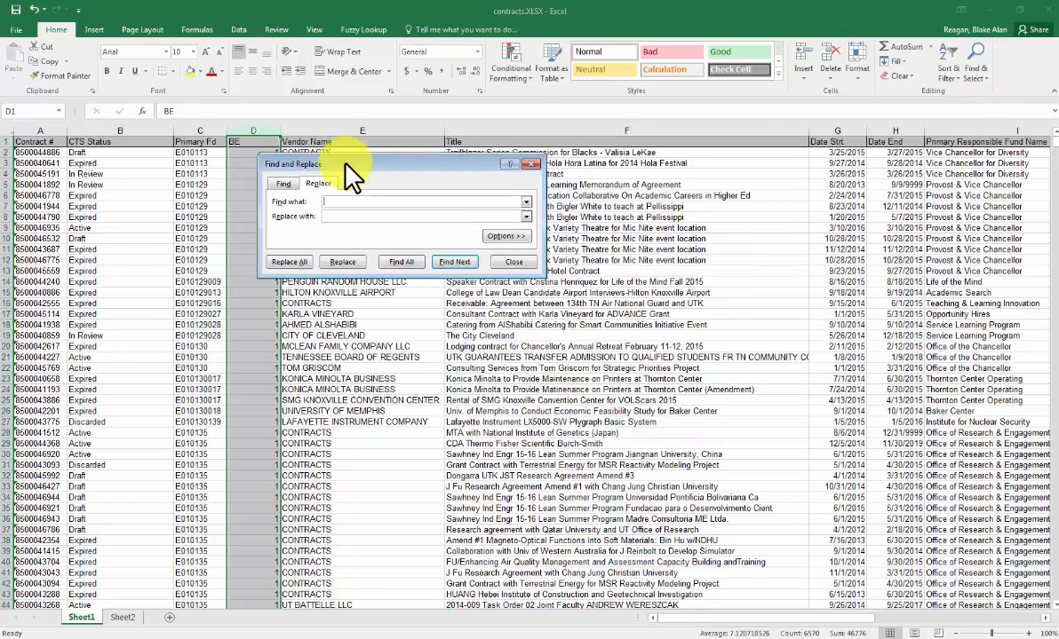
{"action": "left_click", "coordinate": [499, 237]}
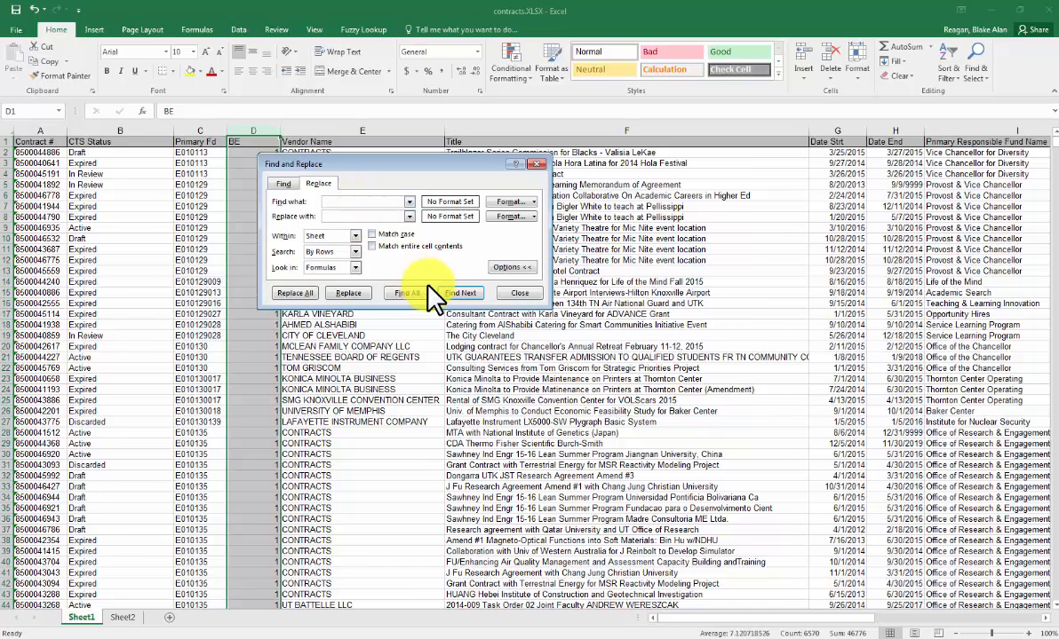
{"action": "type", "text": "1"}
{"action": "left_click", "coordinate": [373, 246]}
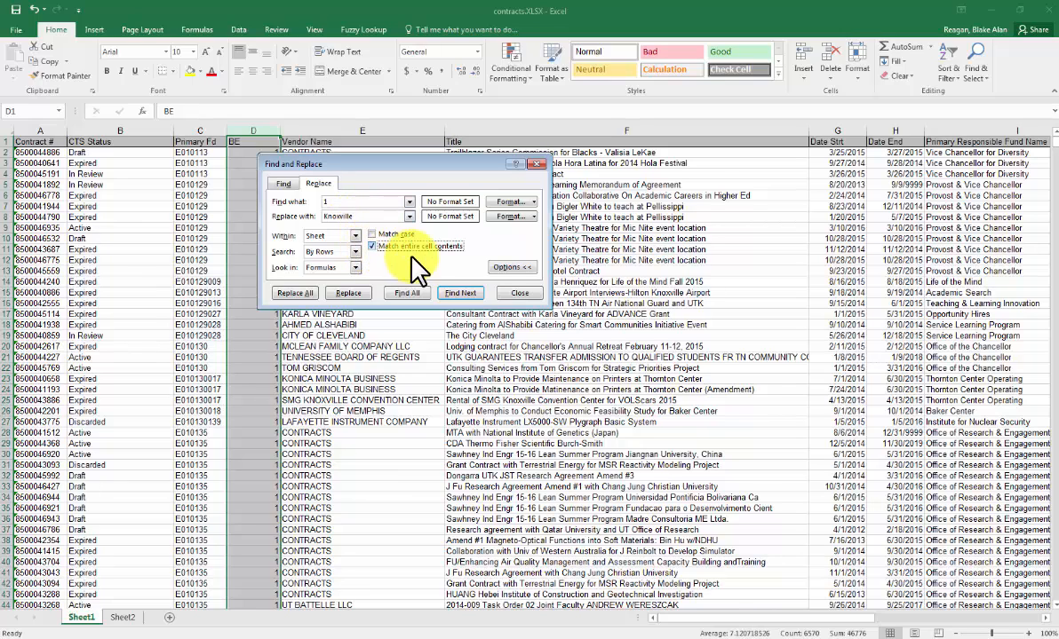
{"action": "left_click", "coordinate": [303, 291]}
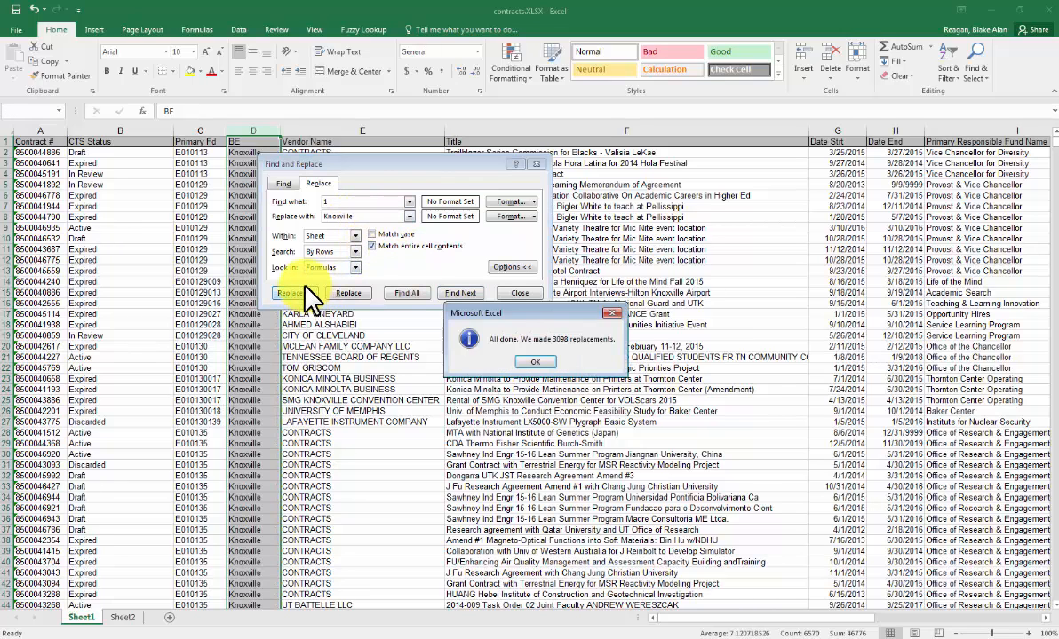
{"action": "left_click", "coordinate": [536, 362]}
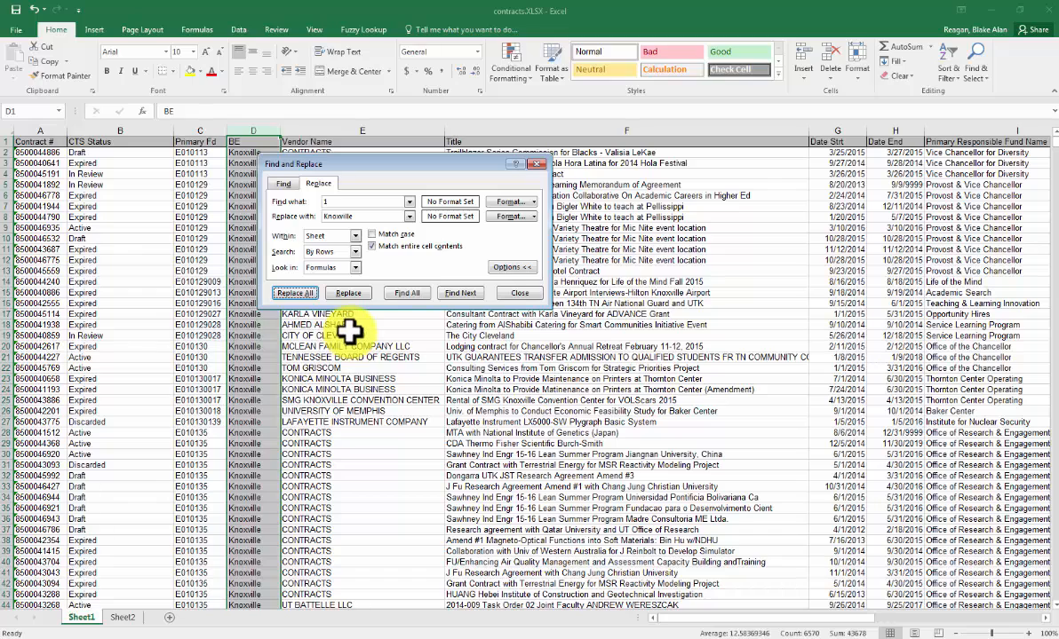
Step: Replace every 2 in the BE column with Space Institute, still matching entire cell contents
{"action": "double_click", "coordinate": [338, 202]}
{"action": "type", "text": "2"}
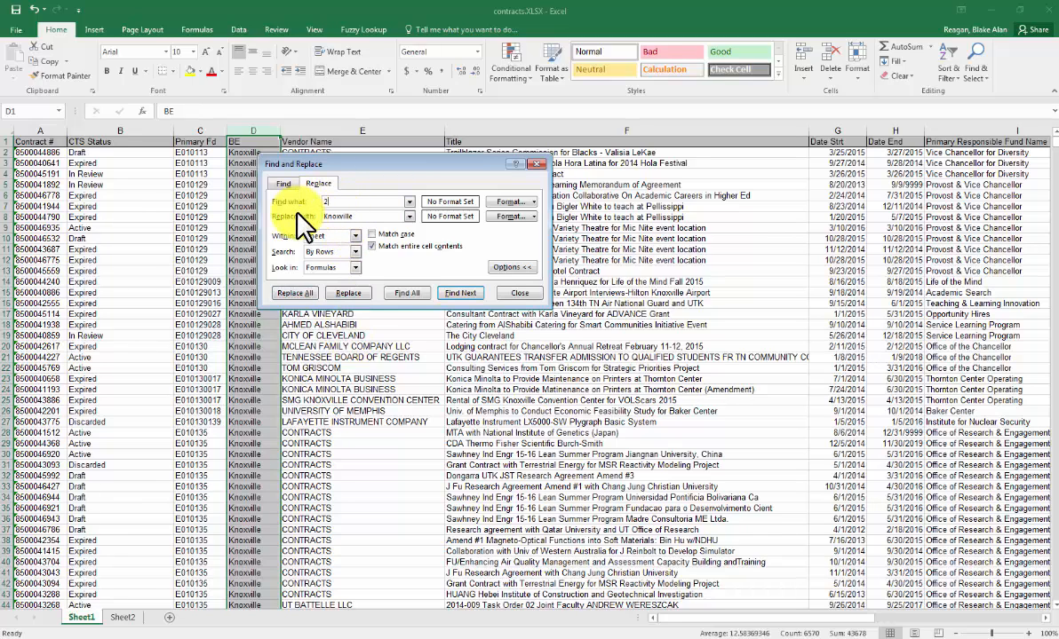
{"action": "key", "text": "Tab"}
{"action": "type", "text": "Space Institute"}
{"action": "left_click", "coordinate": [295, 293]}
{"action": "left_click", "coordinate": [540, 367]}
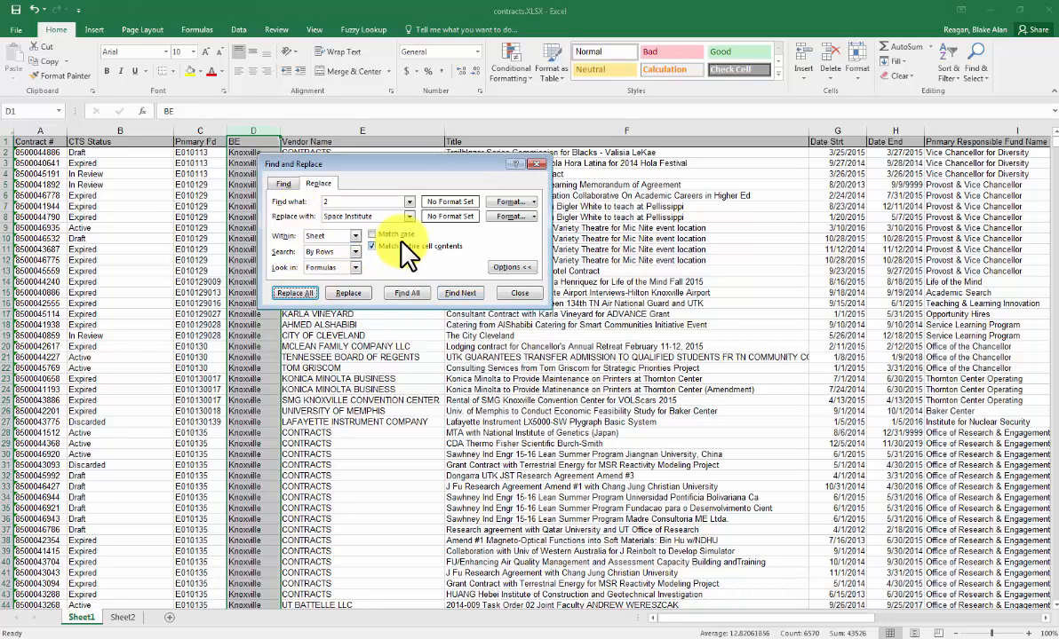